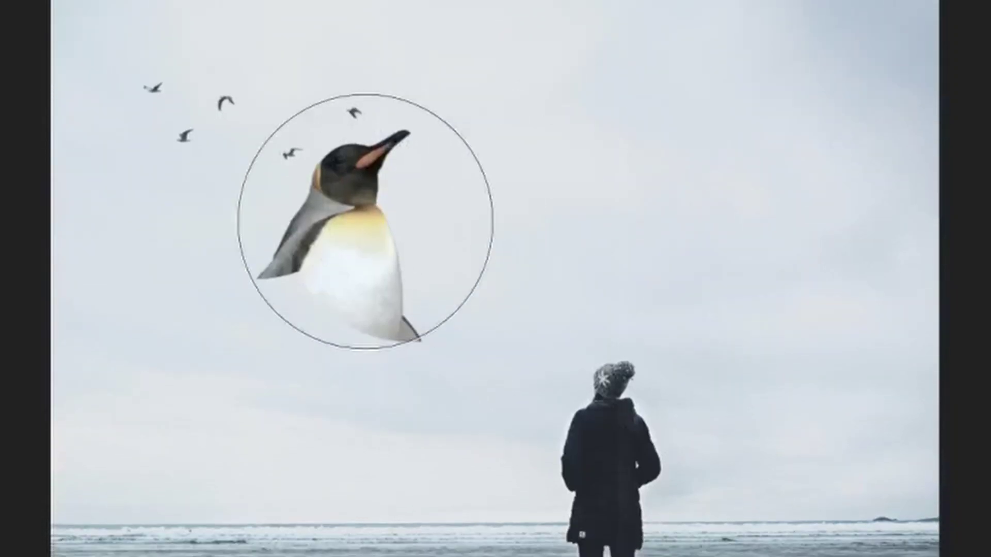
pyautogui.moveTo(365, 221)
pyautogui.mouseDown()
pyautogui.moveTo(143, 309)
pyautogui.moveTo(557, 172)
pyautogui.moveTo(474, 204)
pyautogui.moveTo(143, 224)
pyautogui.moveTo(266, 215)
pyautogui.moveTo(506, 139)
pyautogui.moveTo(573, 147)
pyautogui.moveTo(378, 170)
pyautogui.moveTo(202, 218)
pyautogui.moveTo(268, 244)
pyautogui.moveTo(516, 171)
pyautogui.moveTo(523, 223)
pyautogui.moveTo(349, 315)
pyautogui.moveTo(210, 415)
pyautogui.moveTo(264, 475)
pyautogui.moveTo(450, 454)
pyautogui.moveTo(528, 496)
pyautogui.mouseUp()
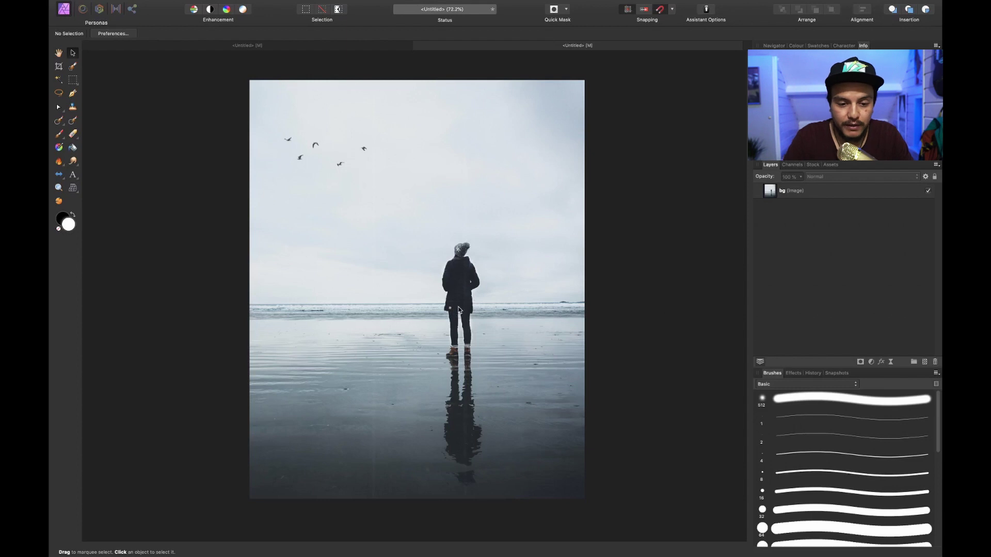
pyautogui.scroll(8, 458, 309)
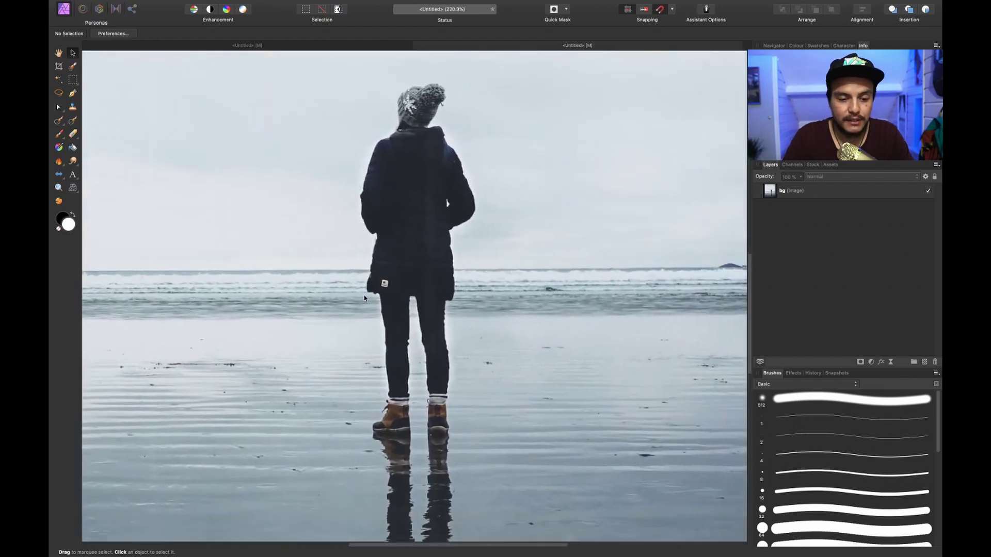
pyautogui.scroll(-5, 365, 298)
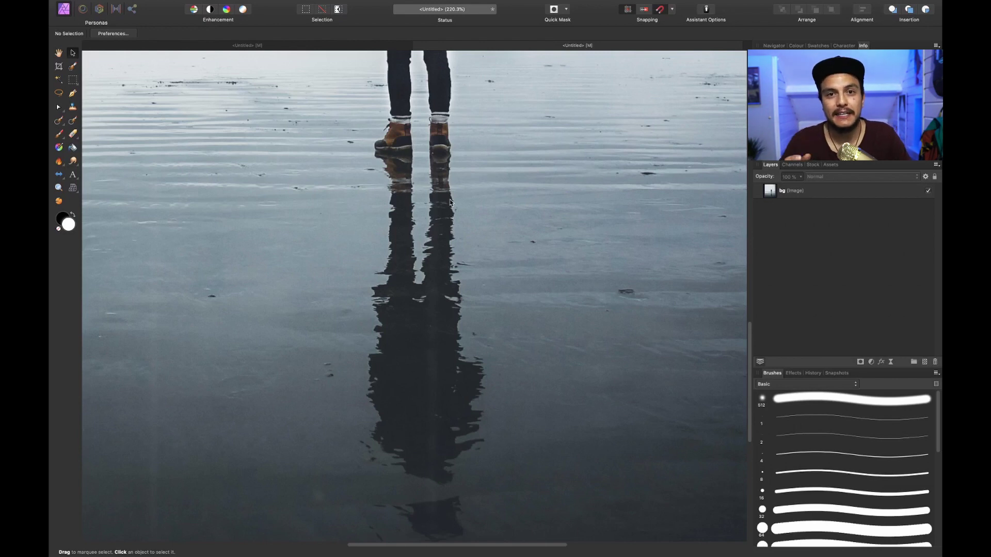
pyautogui.press('super+0')
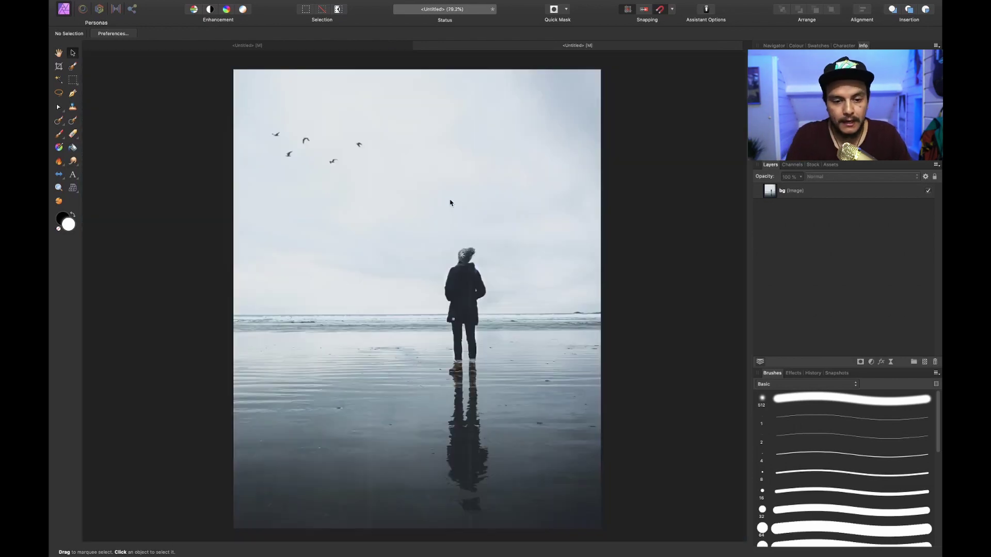
# - Place the king penguin from the Animal Pack assets onto the beach photo and scale it down to about half its size
pyautogui.click(832, 165)
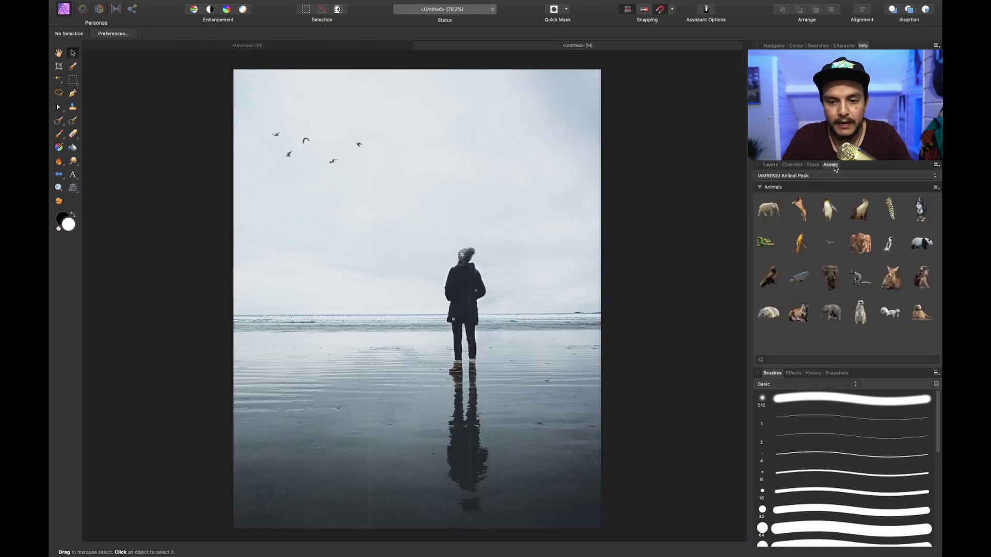
pyautogui.moveTo(827, 216); pyautogui.dragTo(387, 261)
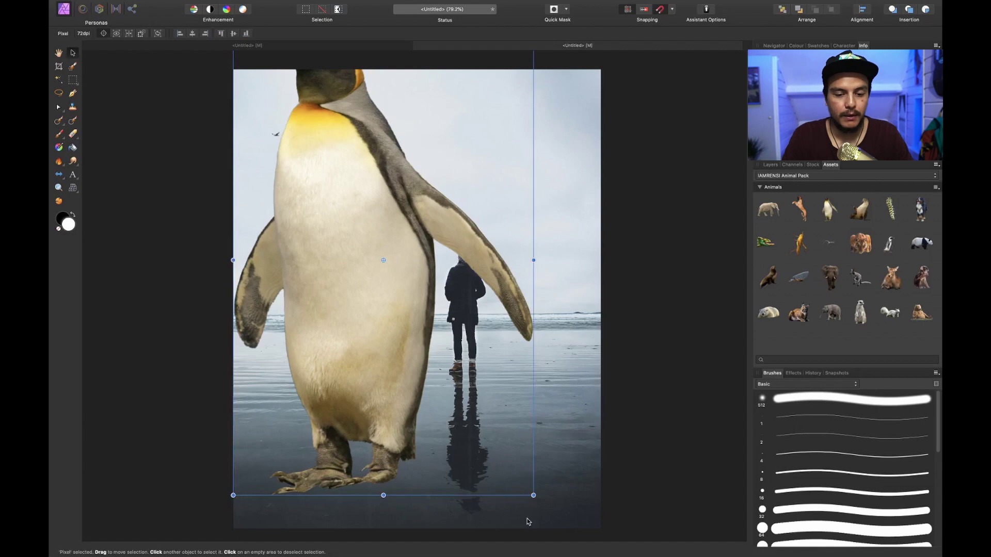
pyautogui.moveTo(534, 495); pyautogui.dragTo(430, 387)
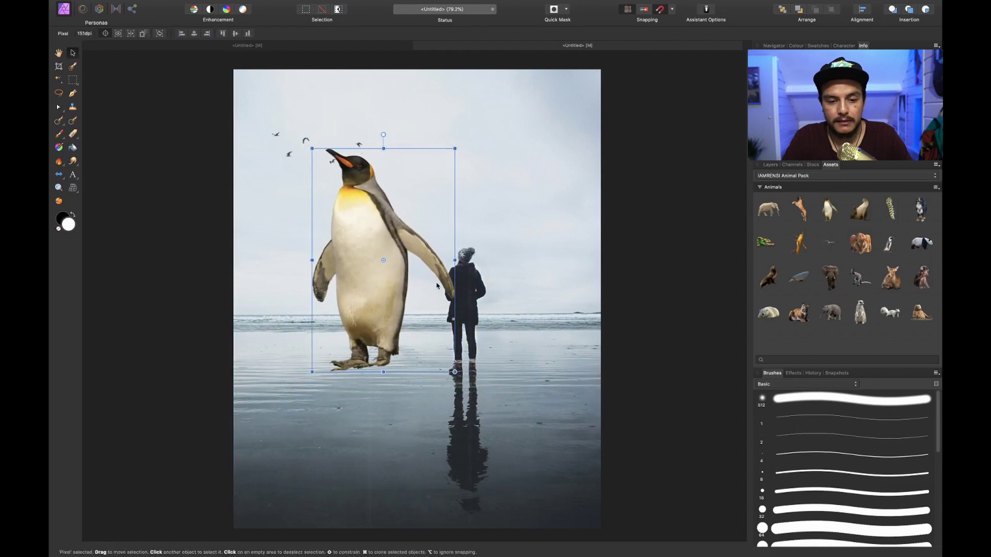
# - Flip the penguin horizontally so its beak faces the side where the person stands
pyautogui.rightClick(375, 294)
pyautogui.moveTo(424, 419)
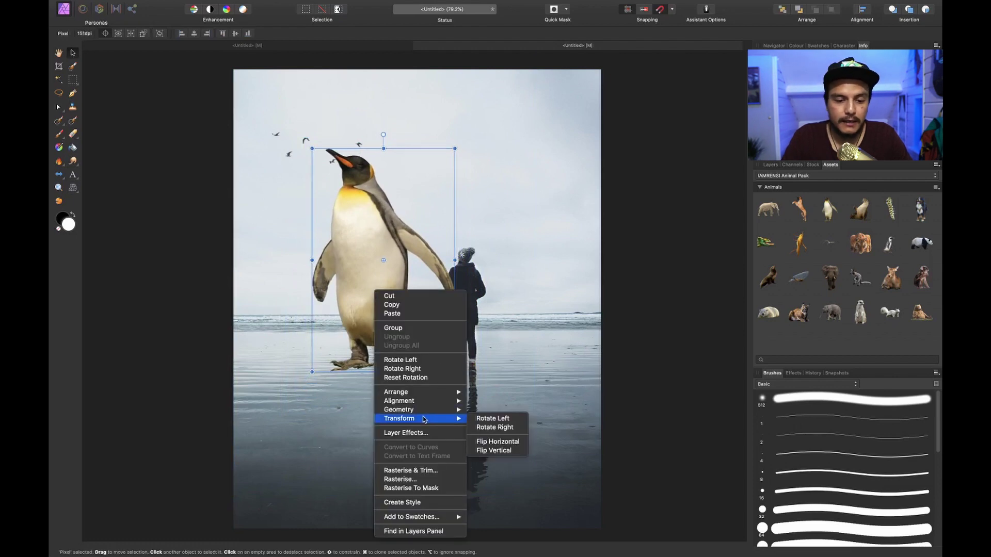
pyautogui.click(496, 442)
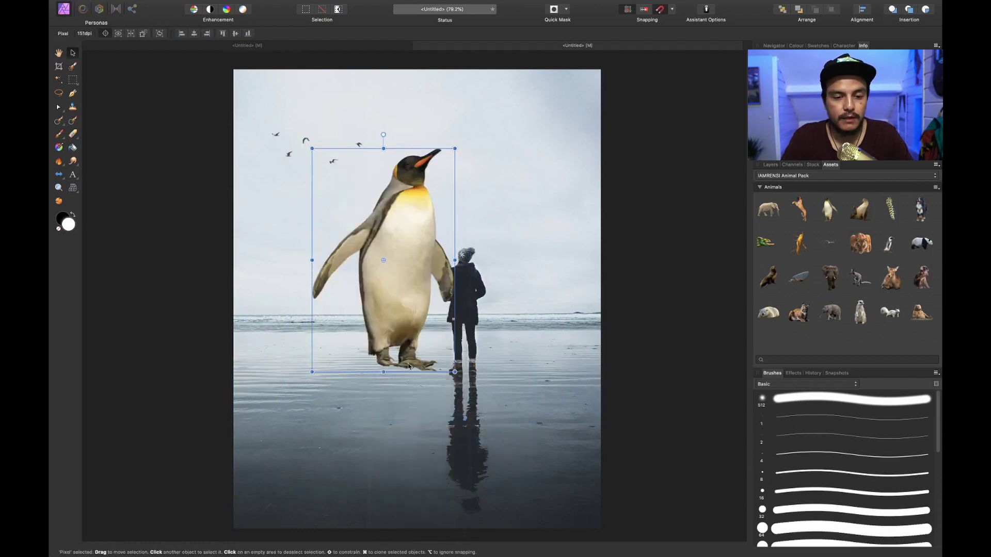
# - Move the penguin away from the person and shrink it slightly so its feet stand just below the shoreline
pyautogui.moveTo(374, 286); pyautogui.dragTo(344, 287)
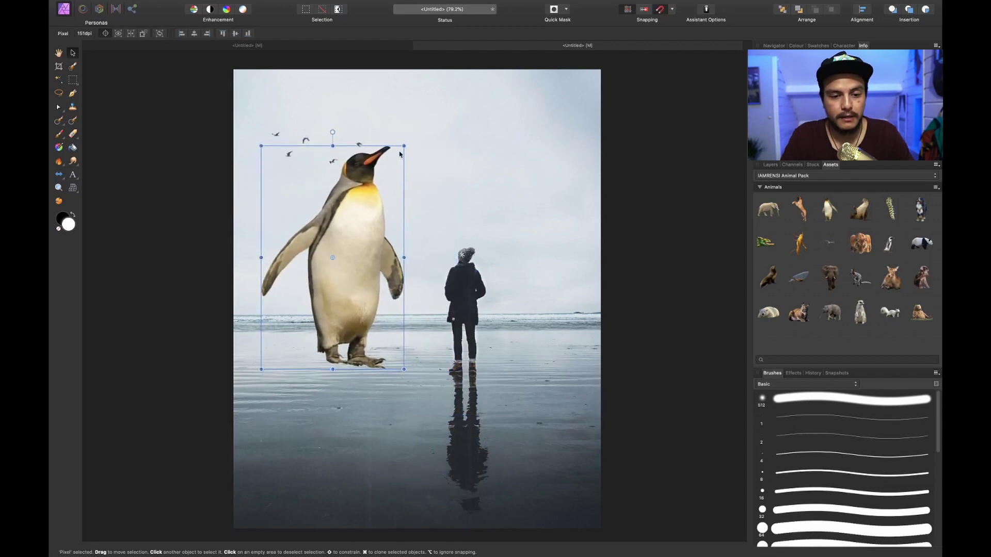
pyautogui.moveTo(351, 278); pyautogui.dragTo(354, 257)
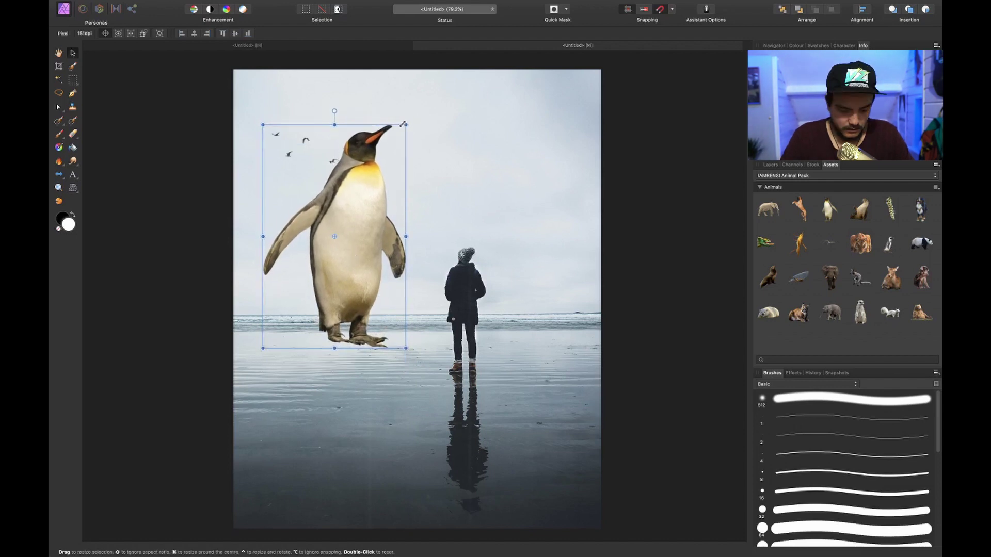
pyautogui.moveTo(403, 124); pyautogui.dragTo(394, 141)
pyautogui.moveTo(378, 197); pyautogui.dragTo(377, 209)
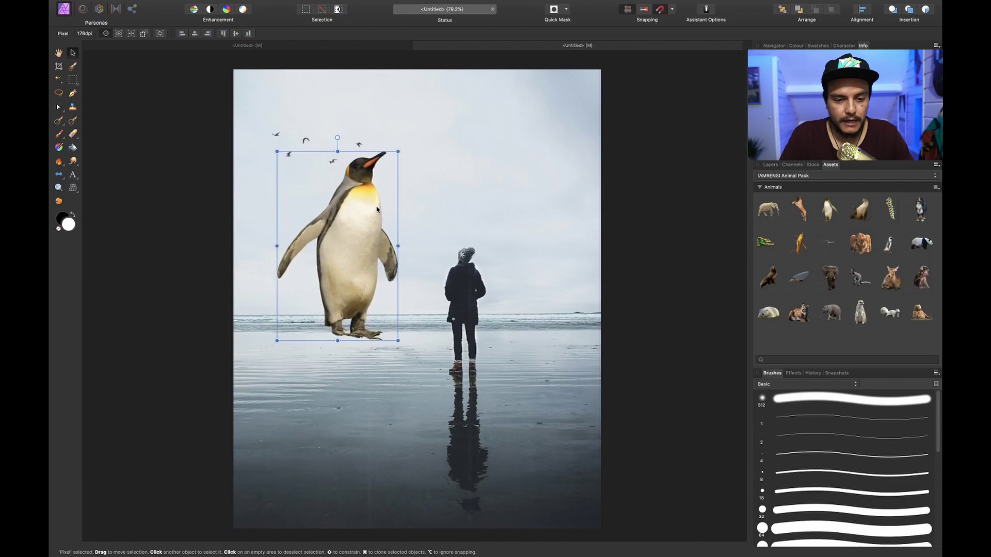
# - Add a White Balance adjustment above the penguin layer and cool it to -47%
pyautogui.click(771, 165)
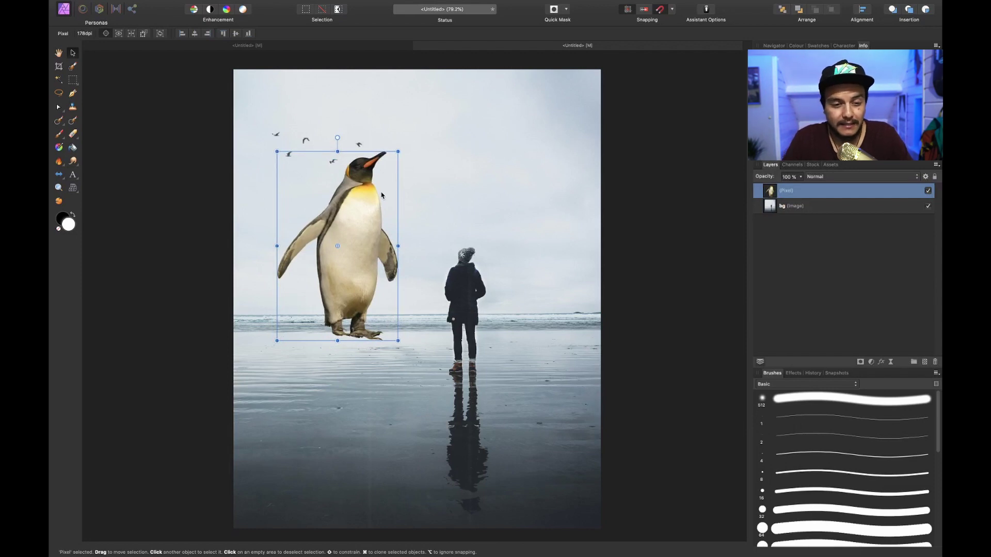
pyautogui.click(847, 259)
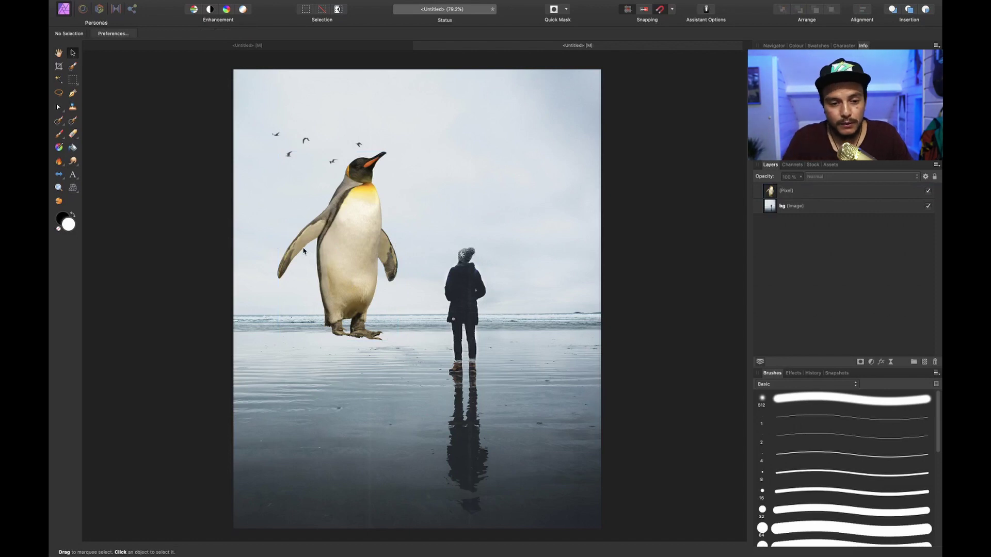
pyautogui.click(816, 195)
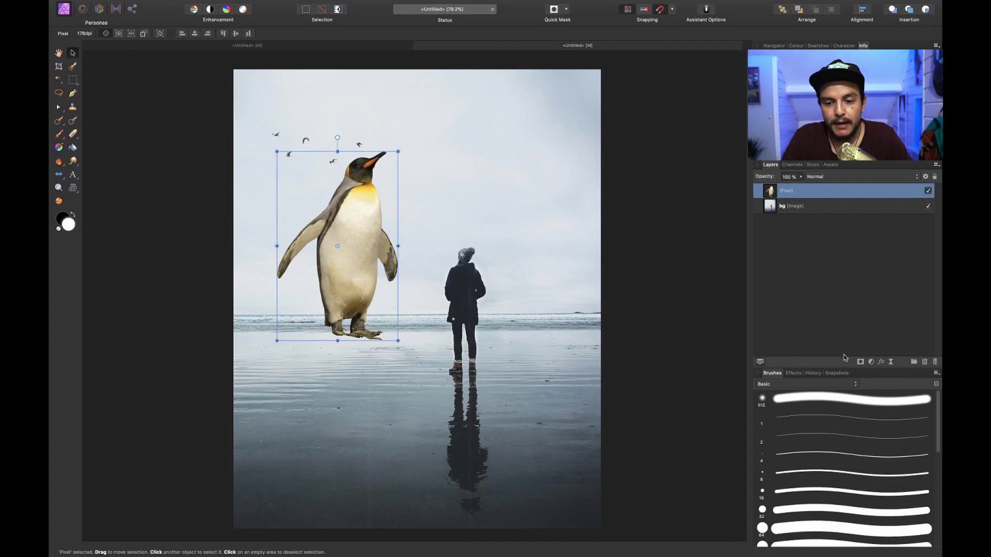
pyautogui.click(871, 362)
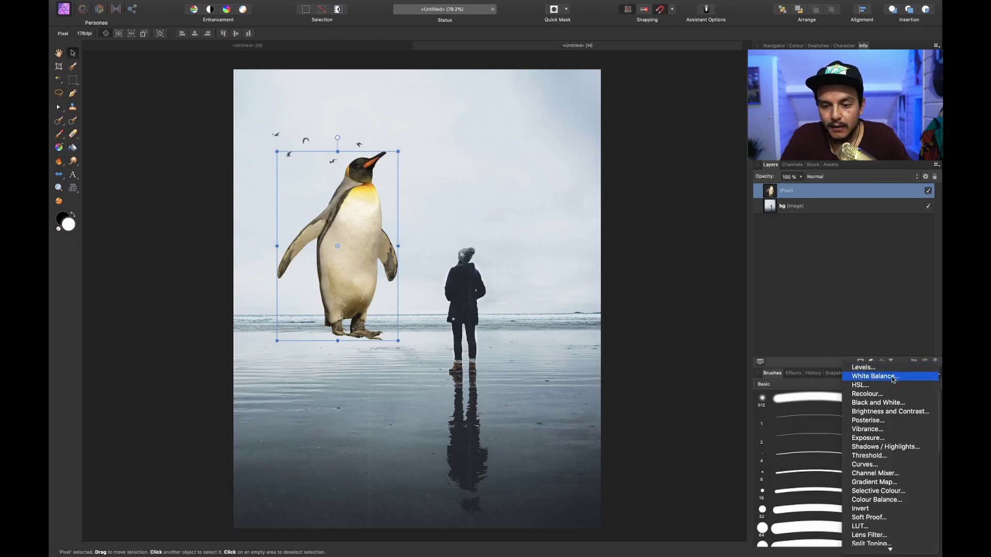
pyautogui.click(892, 377)
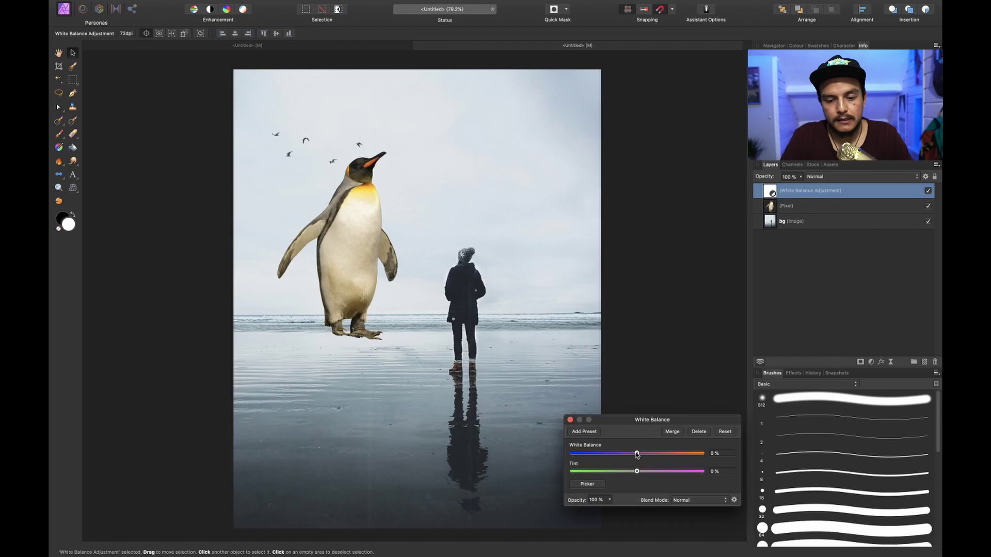
pyautogui.moveTo(636, 454); pyautogui.dragTo(605, 460)
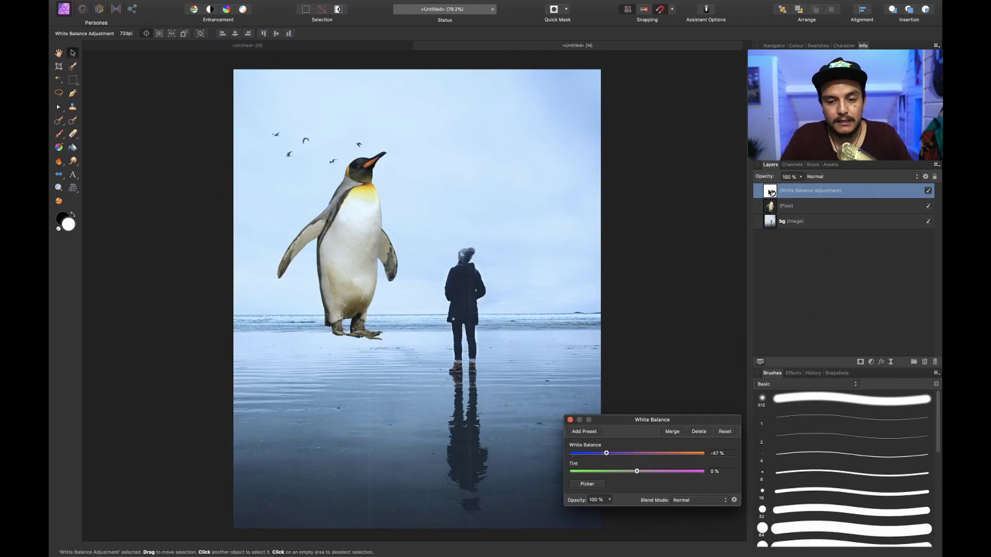
# - Nest the White Balance adjustment inside the penguin layer so it affects only the penguin, and set its white balance to -44%
pyautogui.moveTo(771, 192); pyautogui.dragTo(803, 214)
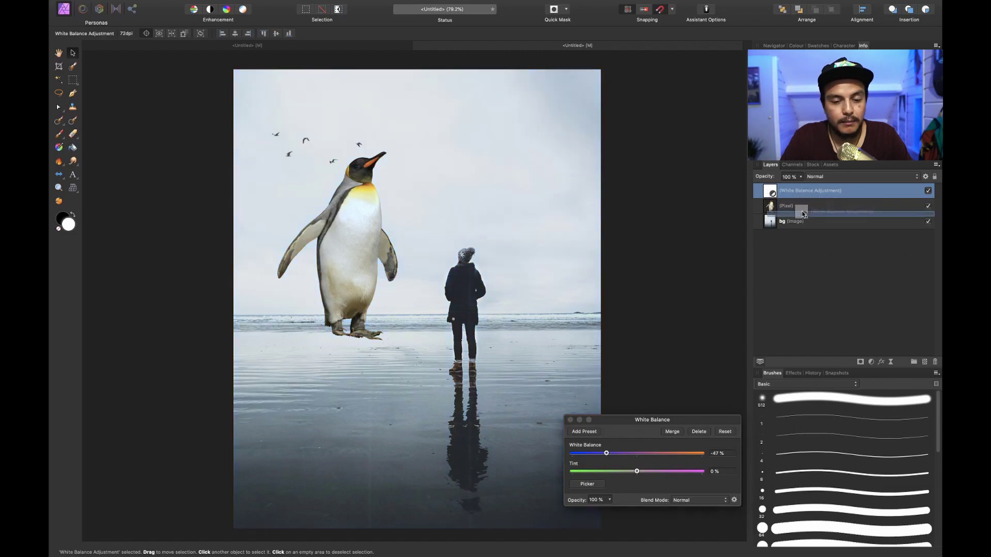
pyautogui.moveTo(803, 214); pyautogui.dragTo(808, 211)
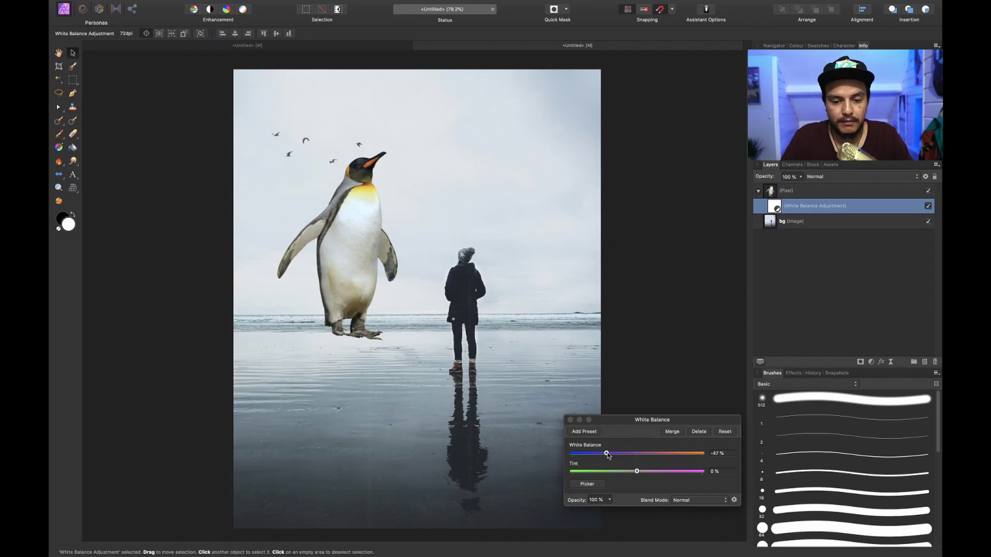
pyautogui.moveTo(607, 452)
pyautogui.mouseDown()
pyautogui.moveTo(639, 454)
pyautogui.moveTo(602, 454)
pyautogui.moveTo(612, 460)
pyautogui.mouseUp()
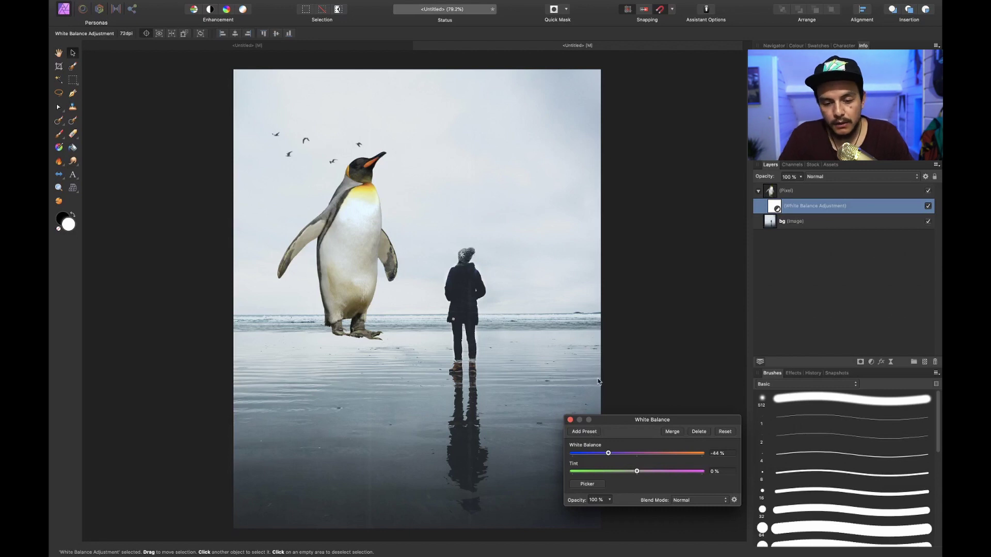
pyautogui.click(569, 419)
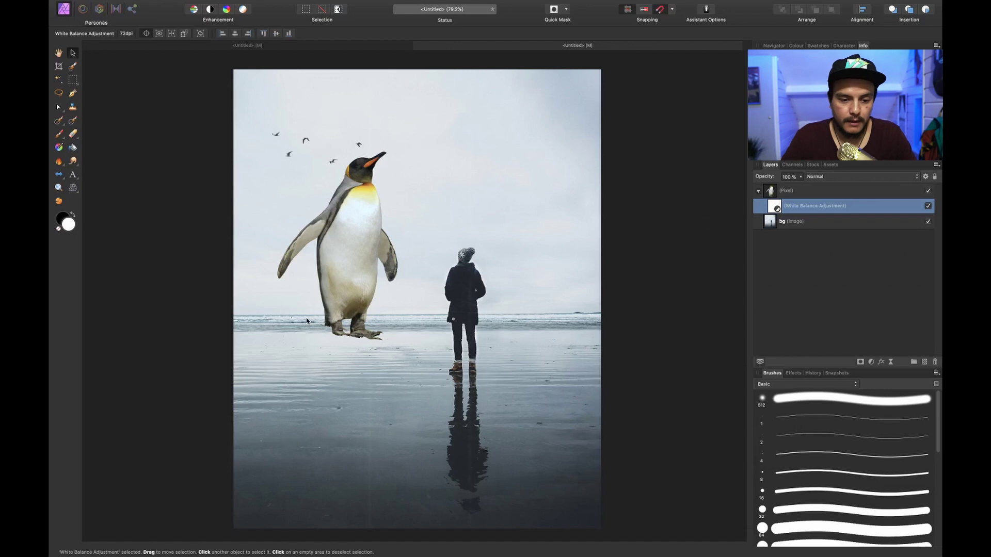
# - Select the penguin layer and shear the penguin slightly so its upper body leans back, away from the person
pyautogui.scroll(5, 307, 321)
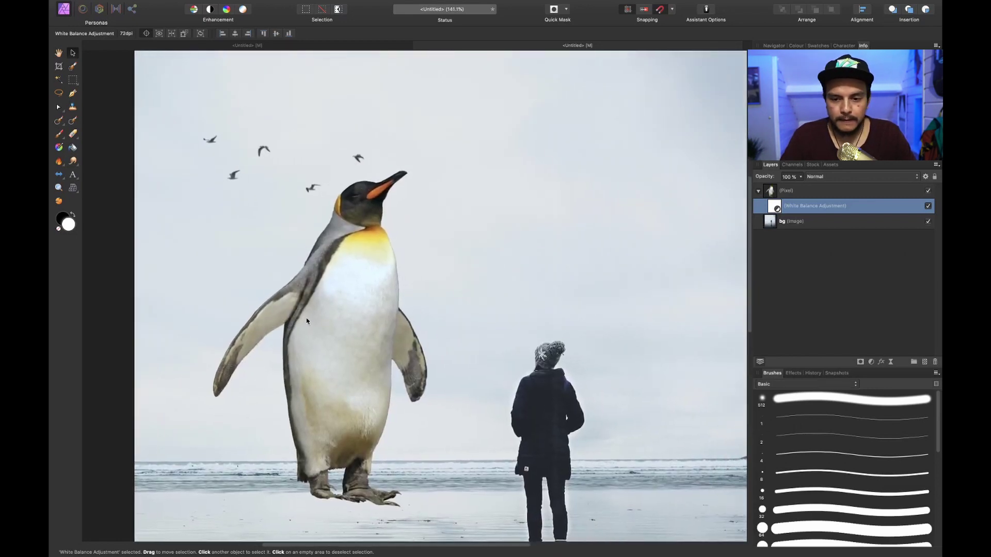
pyautogui.click(795, 194)
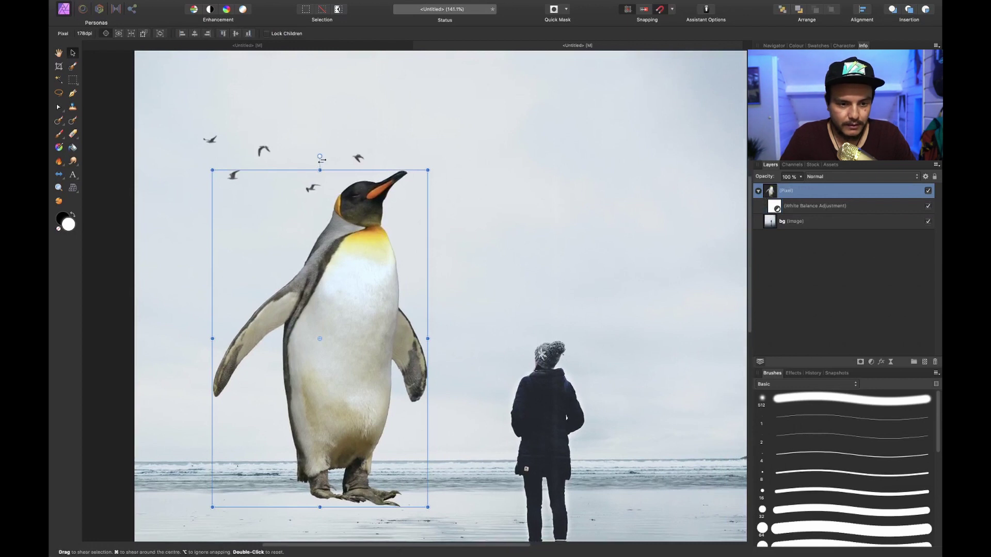
pyautogui.moveTo(320, 161); pyautogui.dragTo(312, 163)
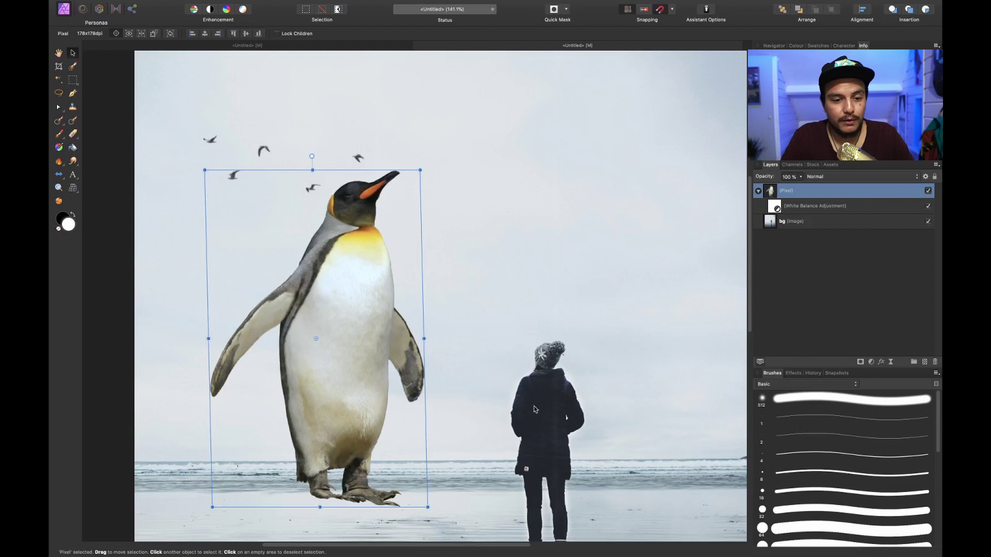
# - Add a mask to the penguin layer and paint out the lower edge of its feet with a soft black 62.7 px brush
pyautogui.scroll(-3, 477, 409)
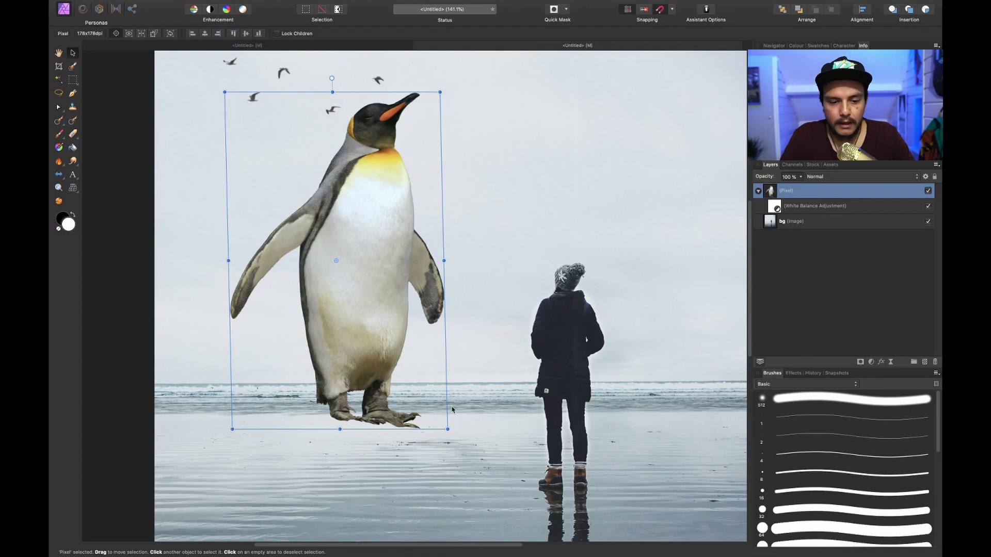
pyautogui.scroll(5, 452, 409)
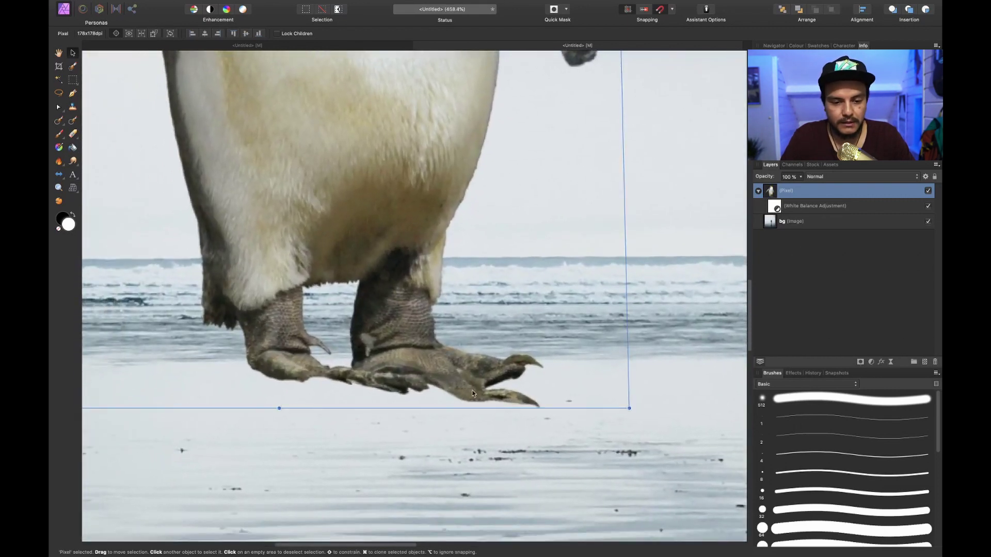
pyautogui.click(861, 361)
pyautogui.click(779, 205)
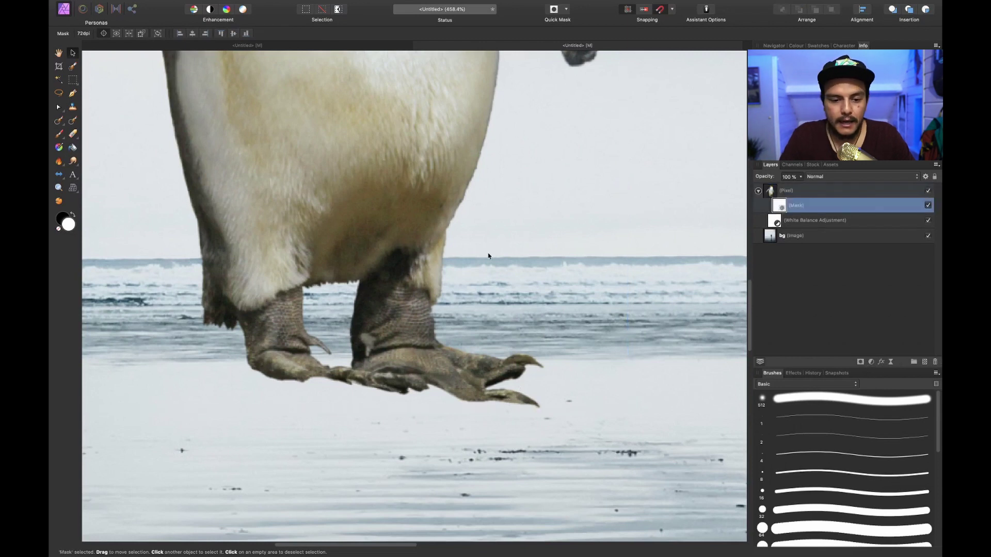
pyautogui.press('b')
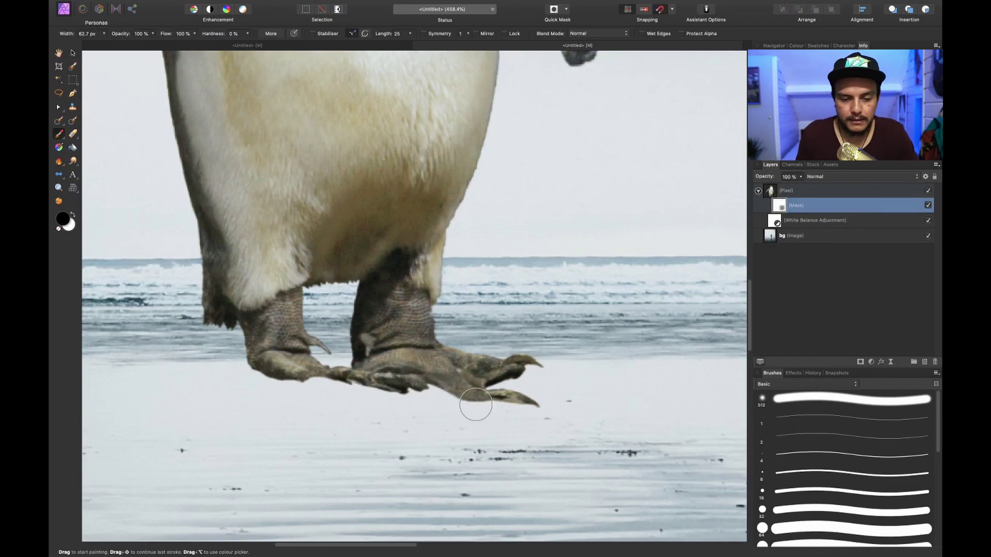
pyautogui.moveTo(475, 404)
pyautogui.mouseDown()
pyautogui.moveTo(548, 405)
pyautogui.moveTo(323, 413)
pyautogui.moveTo(374, 423)
pyautogui.moveTo(491, 410)
pyautogui.moveTo(475, 419)
pyautogui.mouseUp()
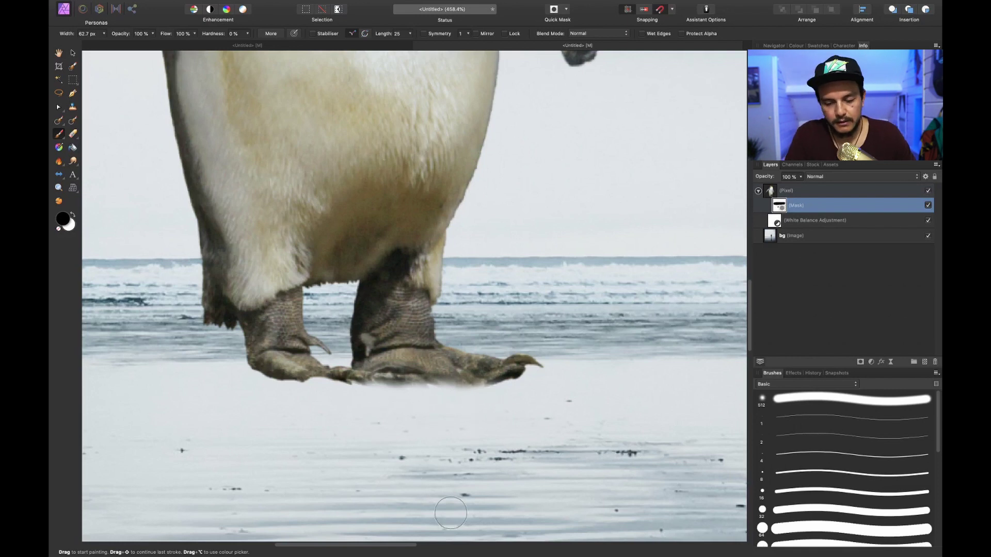
pyautogui.hotkey('ctrl', '0')
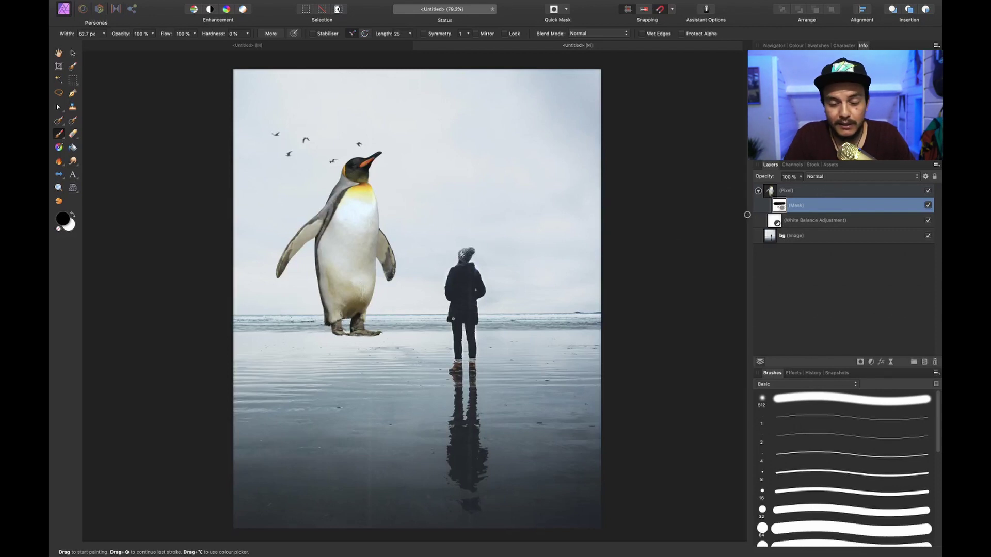
# - Rasterise the penguin layer with its mask and adjustment, and rename it "penguin"
pyautogui.rightClick(860, 189)
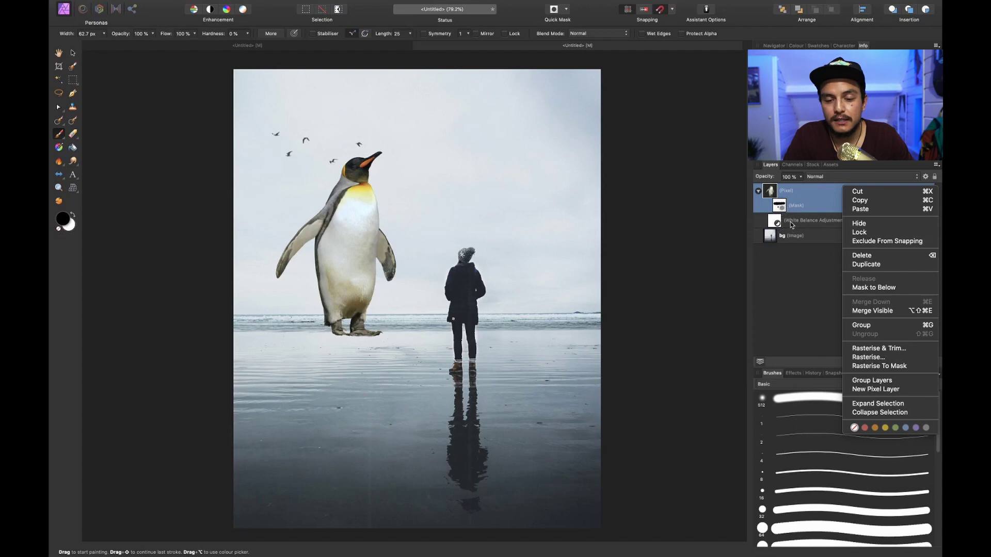
pyautogui.click(879, 358)
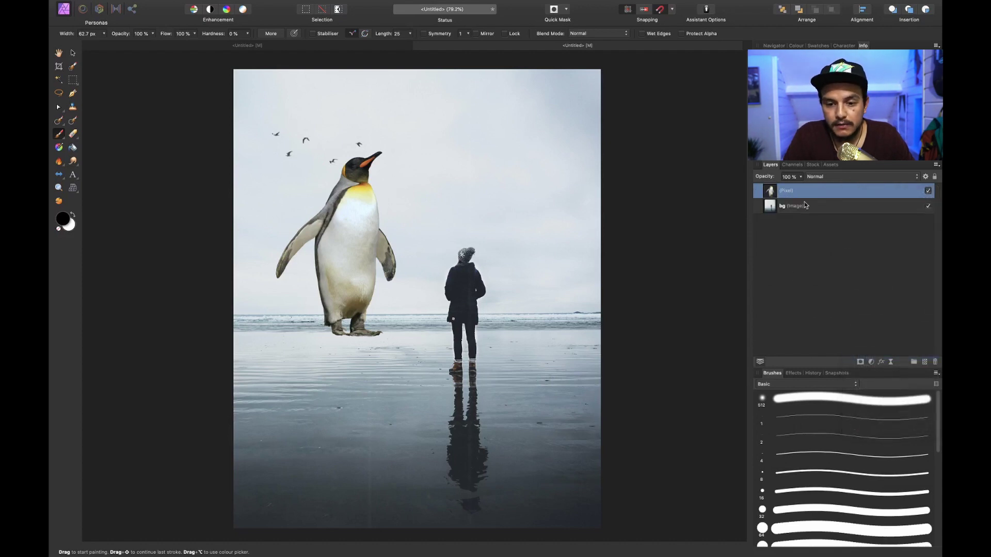
pyautogui.doubleClick(787, 192)
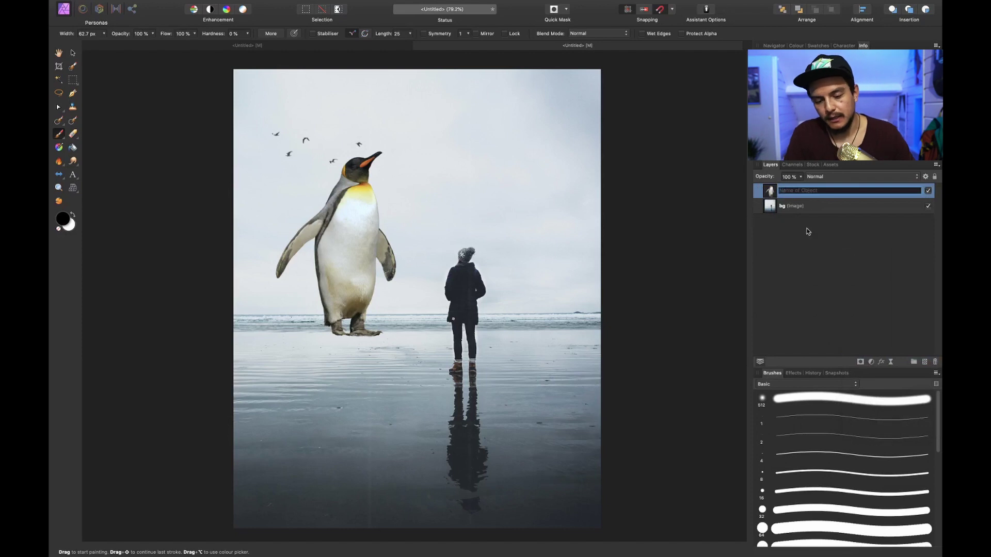
pyautogui.write('penguin')
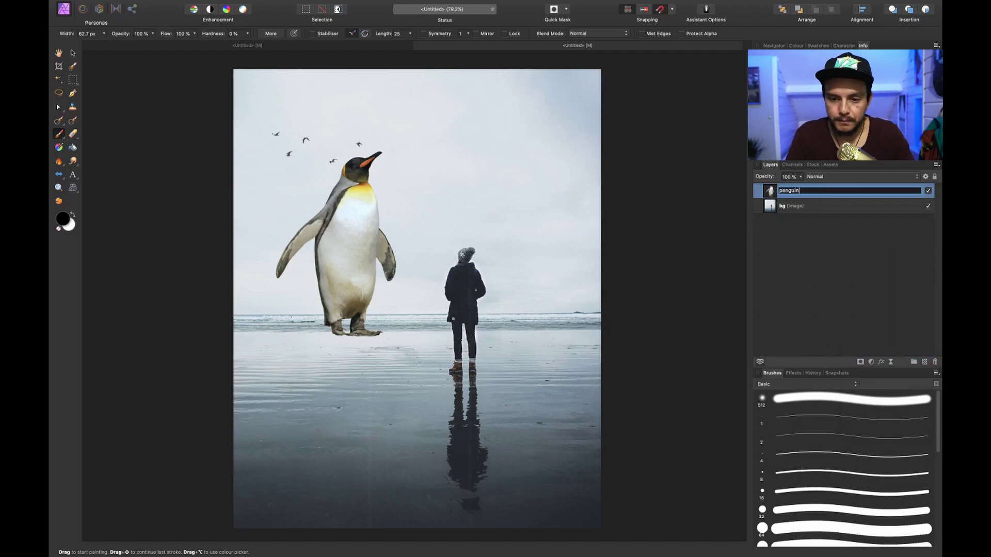
# - Duplicate the penguin layer
pyautogui.press('Return')
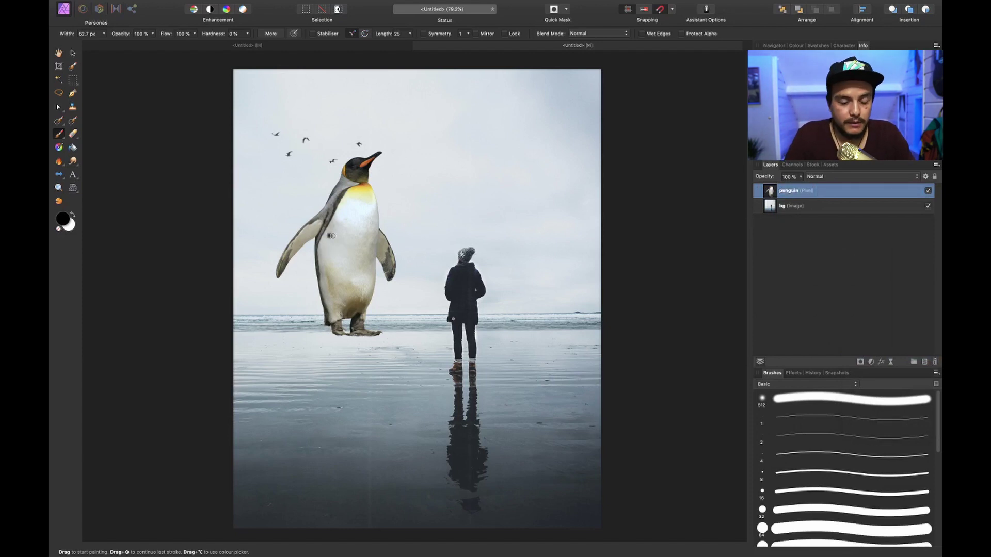
pyautogui.press('v')
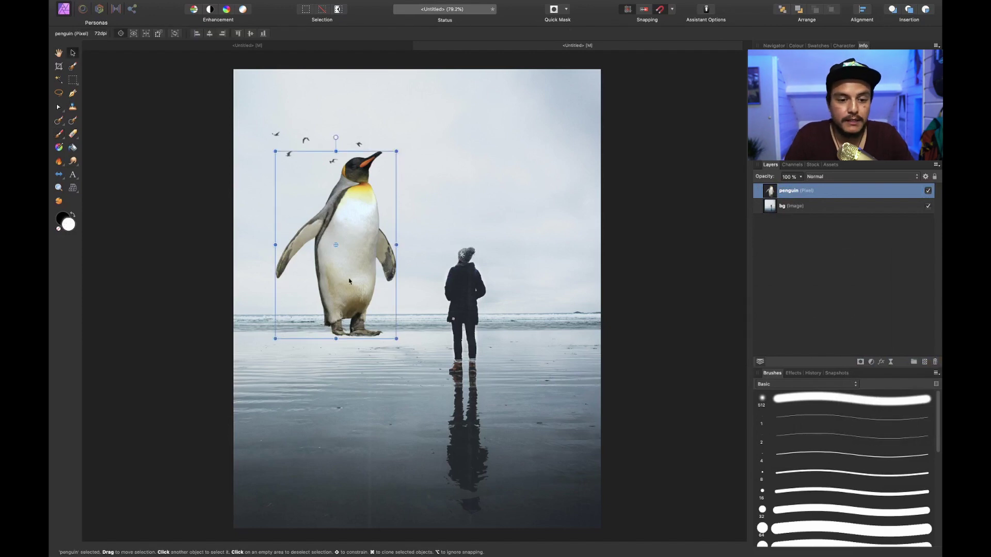
pyautogui.scroll(5, 474, 412)
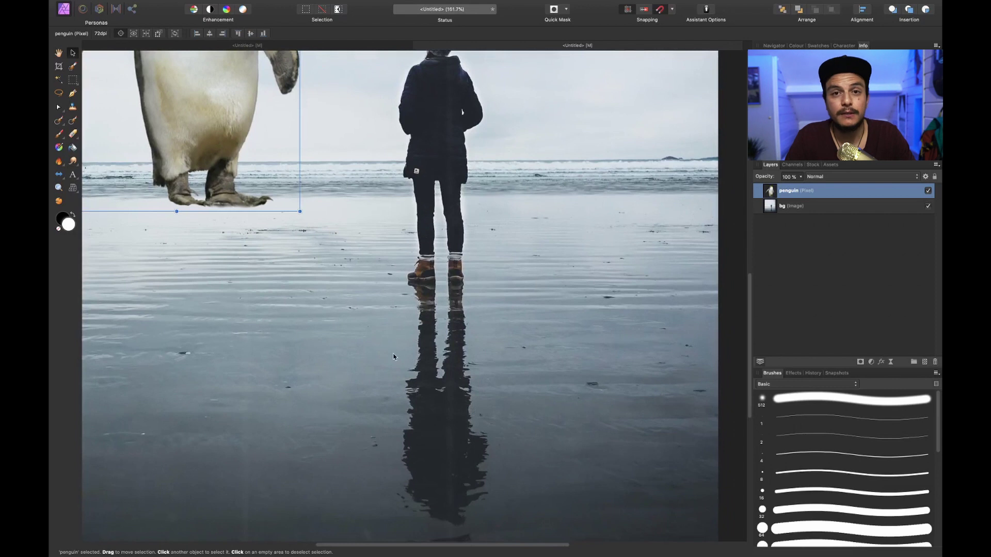
pyautogui.scroll(5, 196, 322)
pyautogui.hscroll(-10, 196, 321)
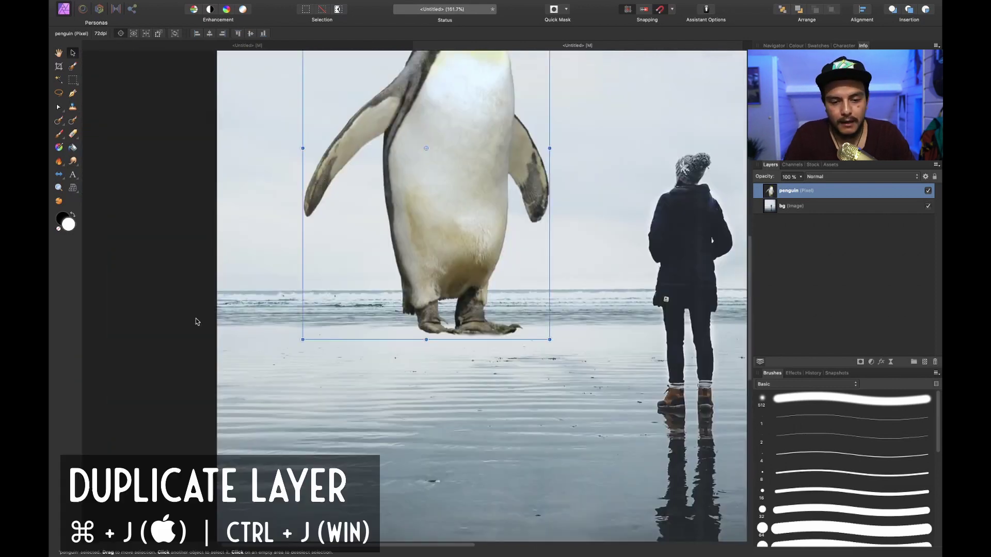
pyautogui.hotkey('ctrl', '0')
pyautogui.press('super+j')
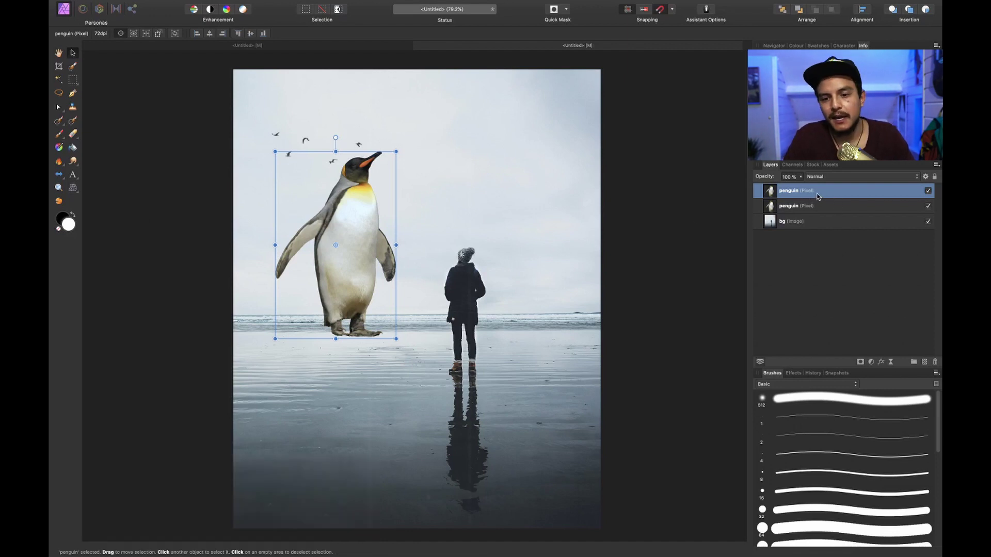
# - Rename the lower of the two penguin layers "reflaction"
pyautogui.click(827, 206)
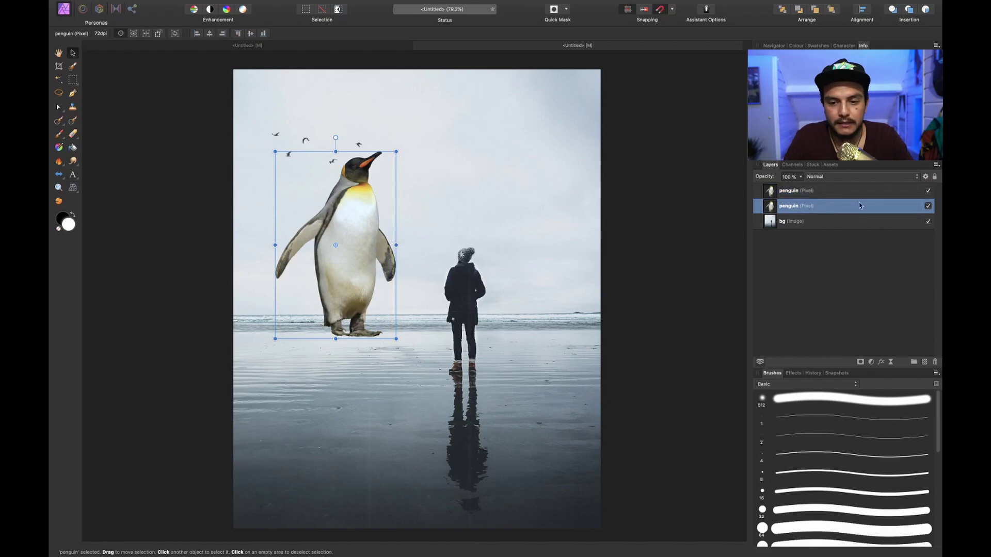
pyautogui.doubleClick(789, 206)
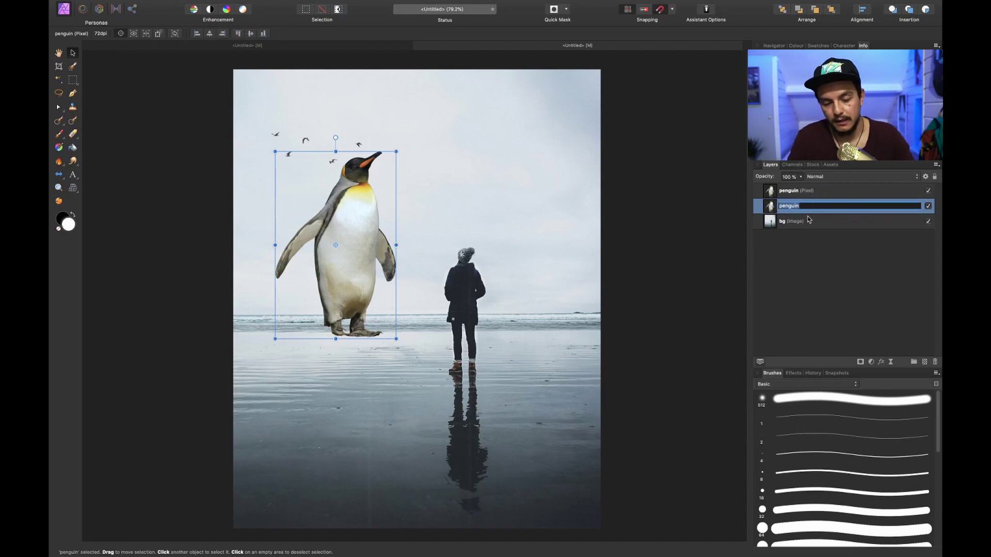
pyautogui.write('reflactio')
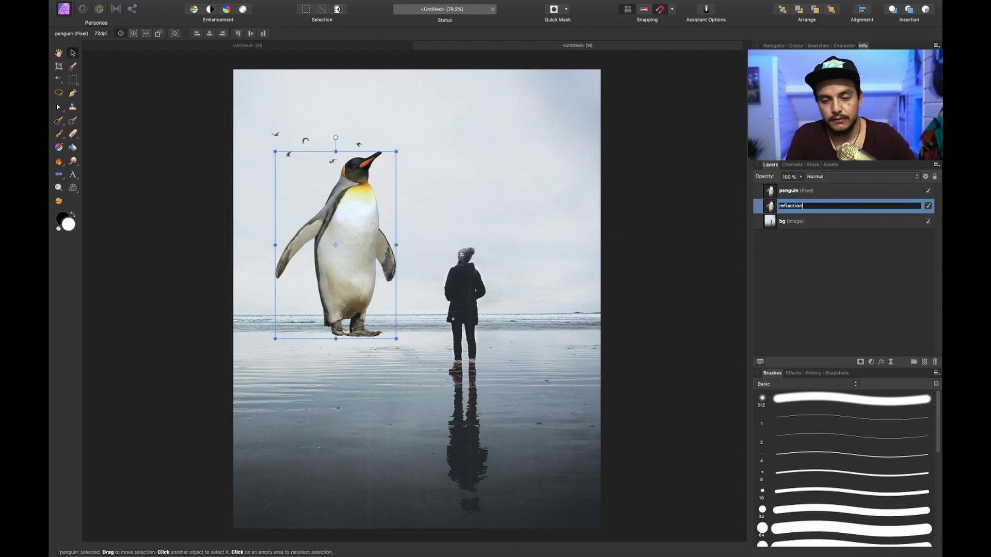
pyautogui.write('n')
pyautogui.press('Return')
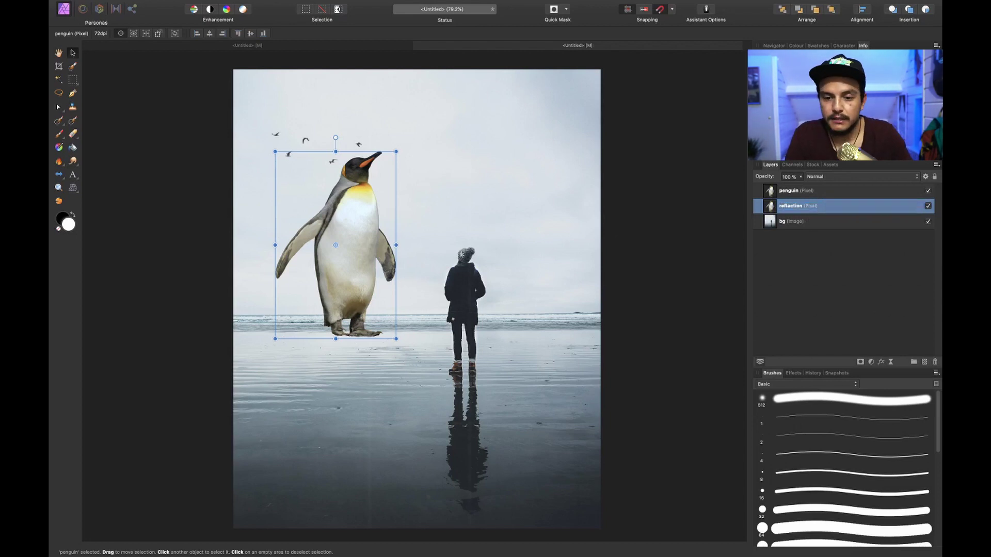
# - Flip the reflection layer vertically and move it straight down so its feet meet the standing penguin's feet
pyautogui.rightClick(379, 230)
pyautogui.moveTo(427, 354)
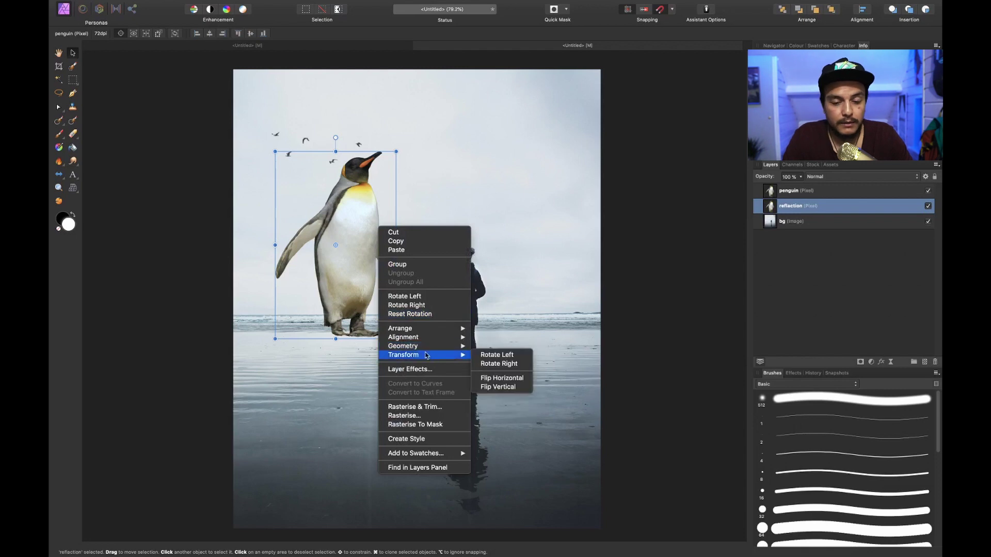
pyautogui.click(498, 387)
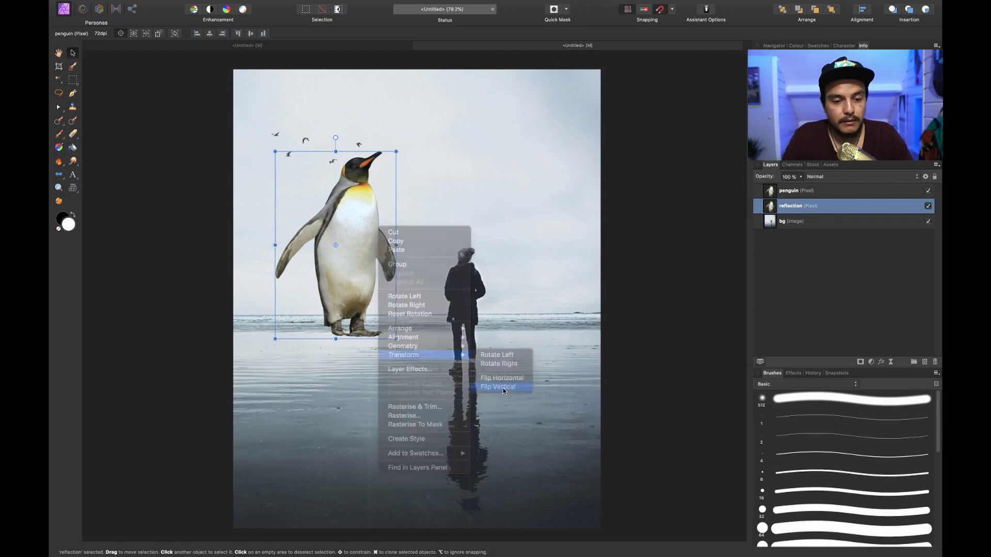
pyautogui.moveTo(342, 216); pyautogui.dragTo(348, 397)
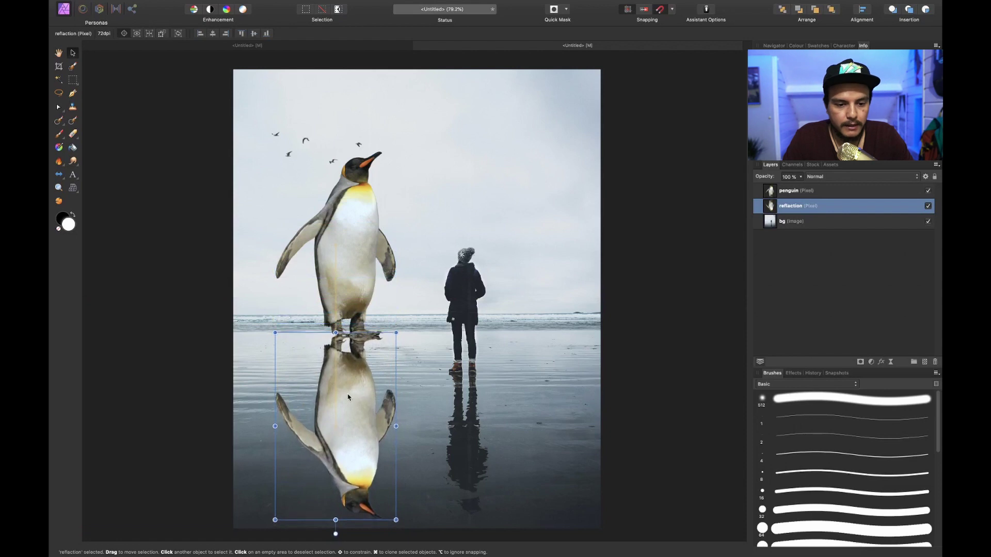
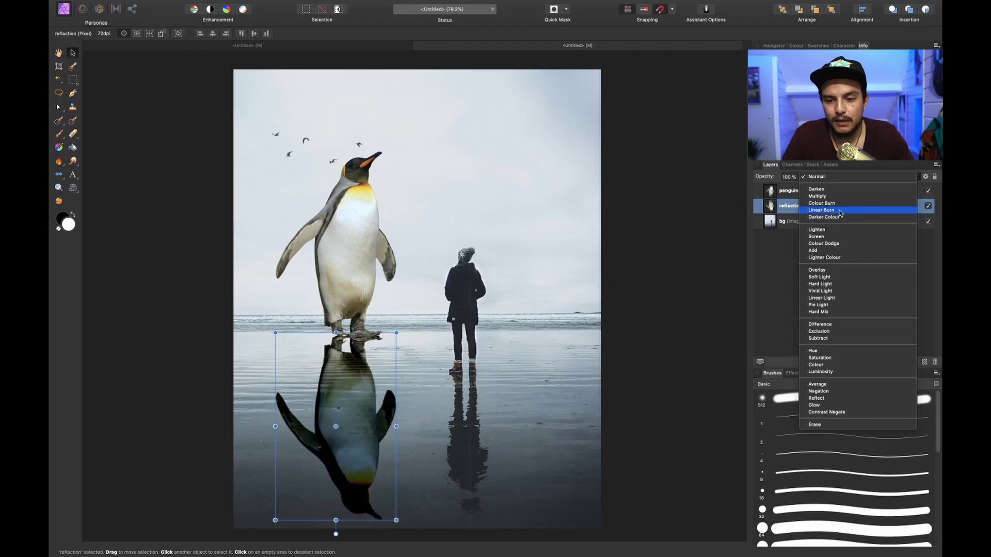
# - Nest a Levels adjustment inside the reflection layer and darken it by setting the Output White Level to 43%
pyautogui.click(833, 176)
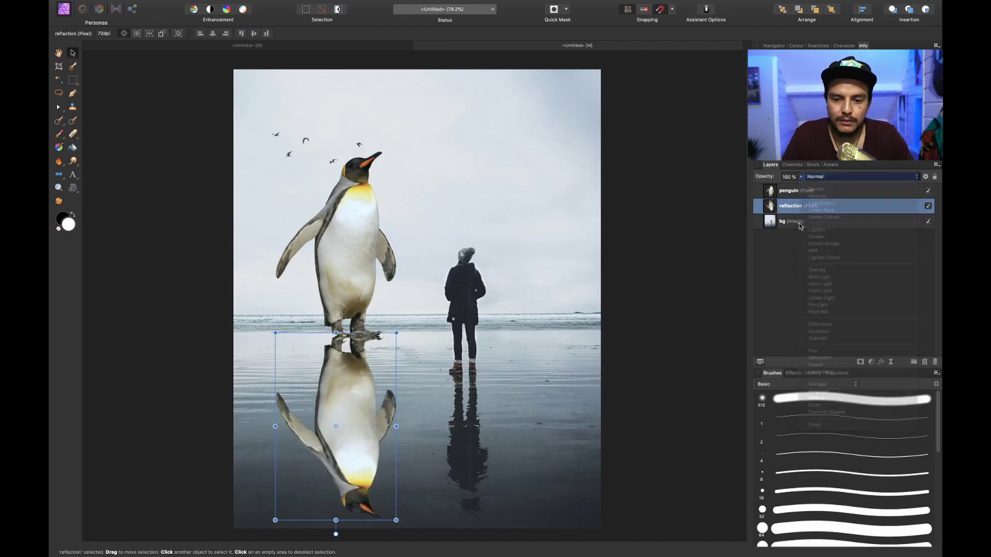
pyautogui.click(871, 362)
pyautogui.click(863, 365)
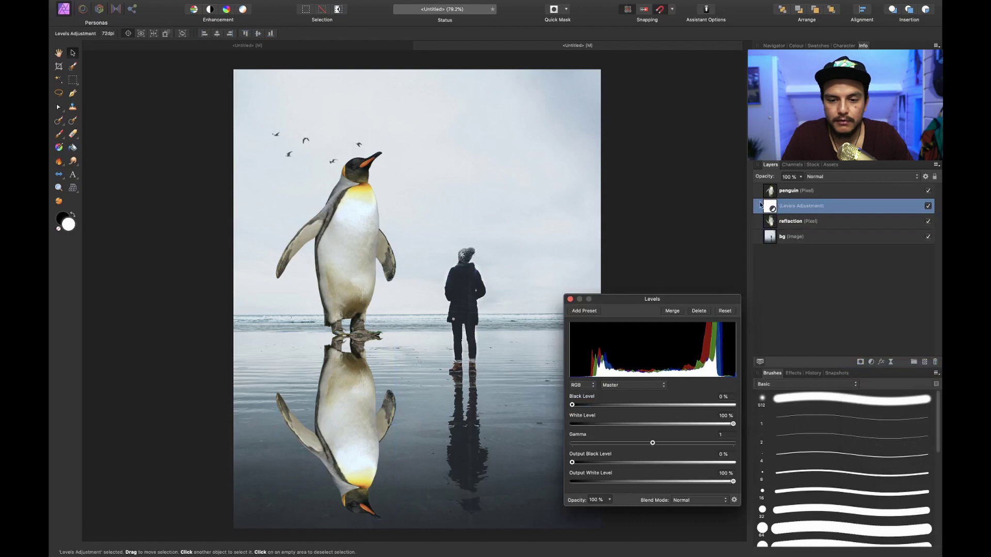
pyautogui.moveTo(772, 208); pyautogui.dragTo(808, 226)
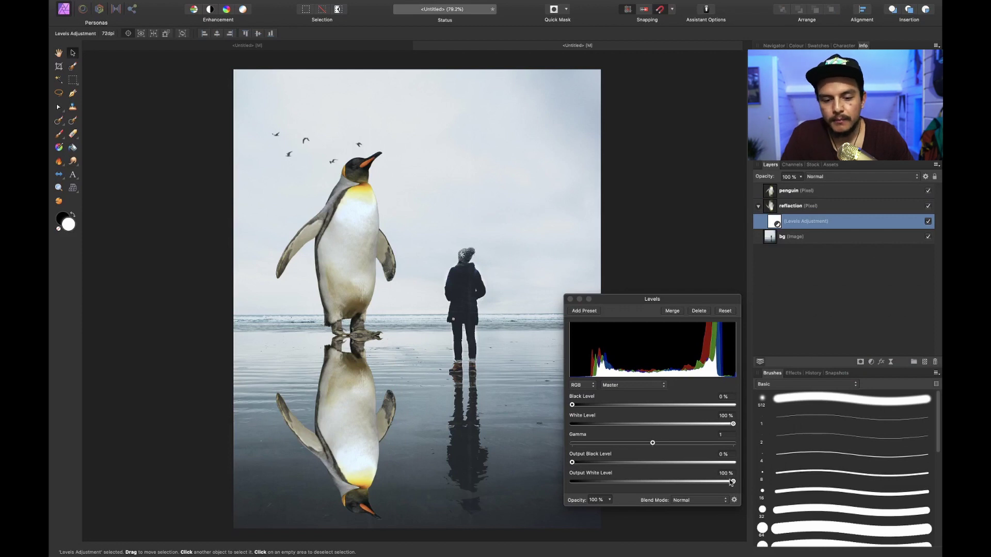
pyautogui.moveTo(733, 484); pyautogui.dragTo(643, 490)
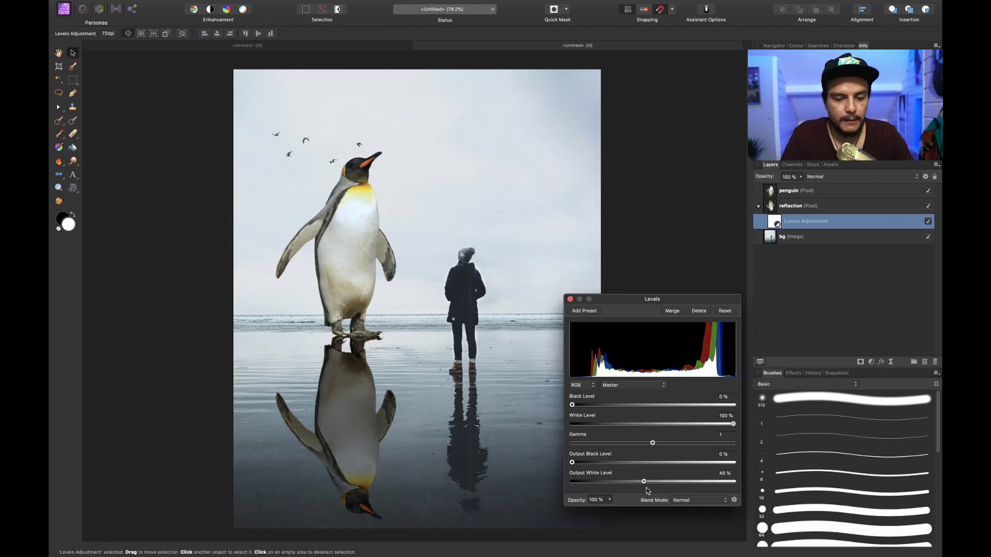
pyautogui.moveTo(642, 490); pyautogui.dragTo(642, 491)
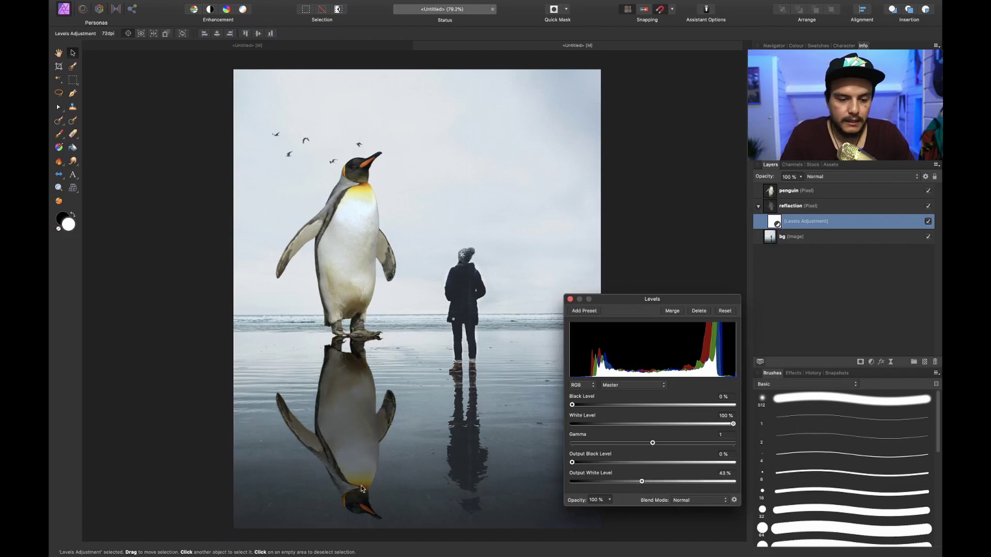
# - Raise the reflection's Output Black Level to 10% to match the person's reflection, and close the Levels settings
pyautogui.scroll(5, 351, 496)
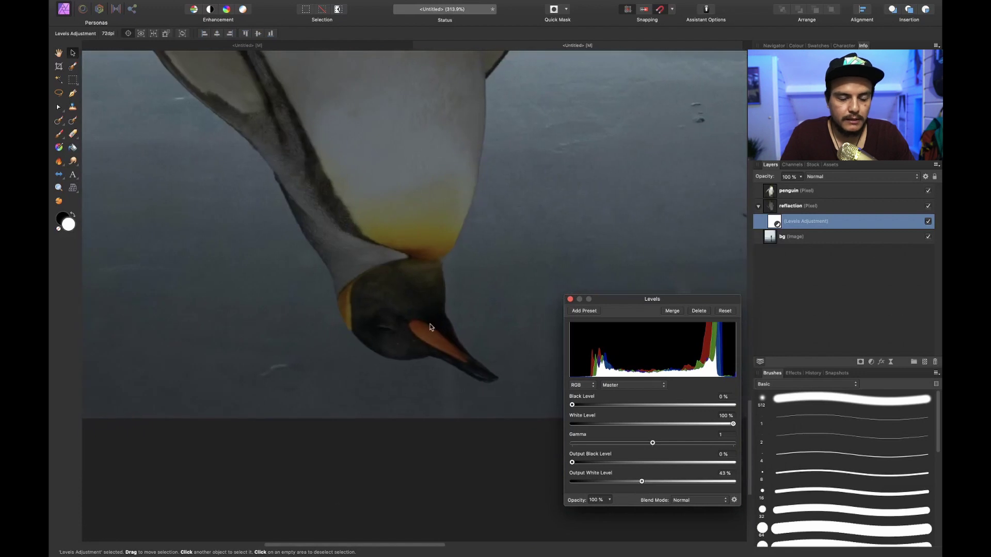
pyautogui.hscroll(5, 403, 327)
pyautogui.hscroll(1, 402, 328)
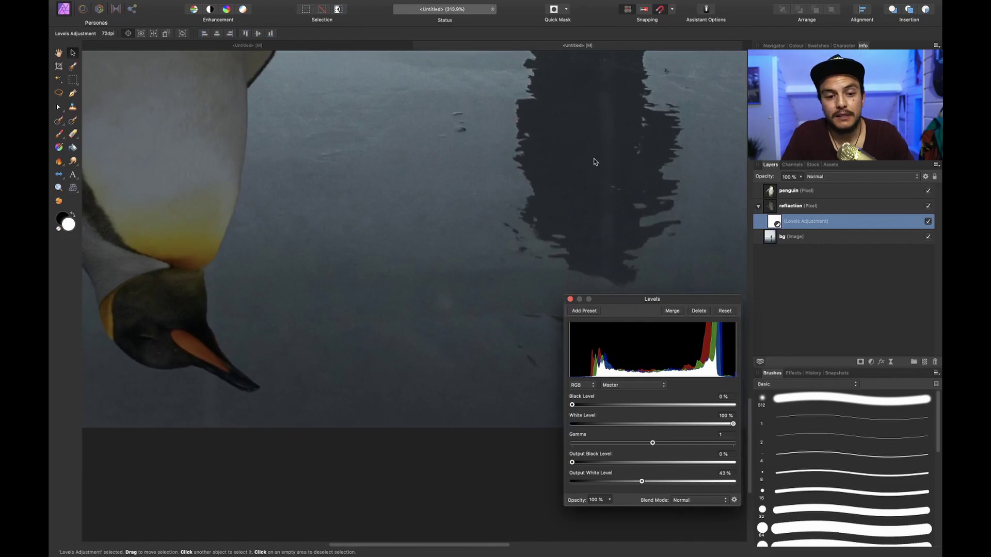
pyautogui.hscroll(-4, 408, 344)
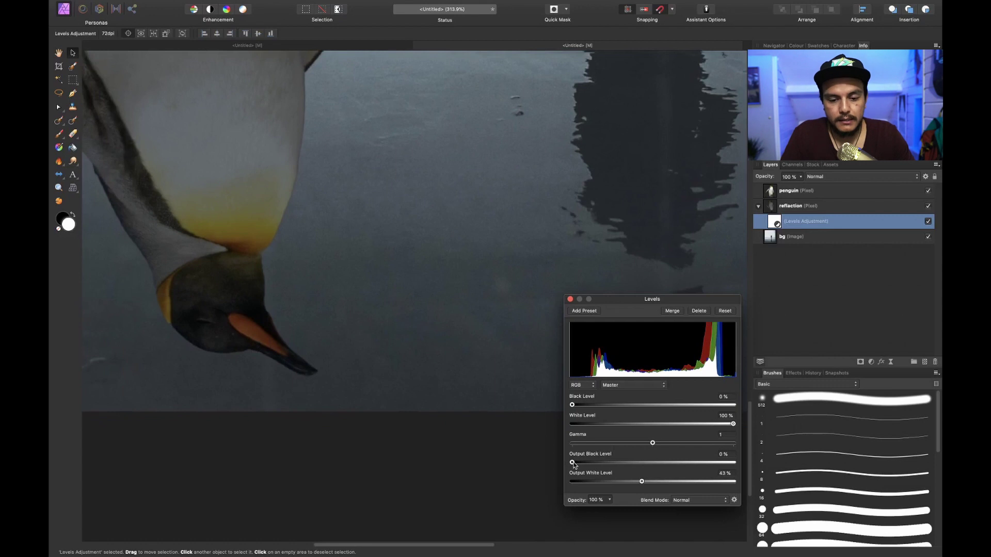
pyautogui.moveTo(573, 463); pyautogui.dragTo(588, 465)
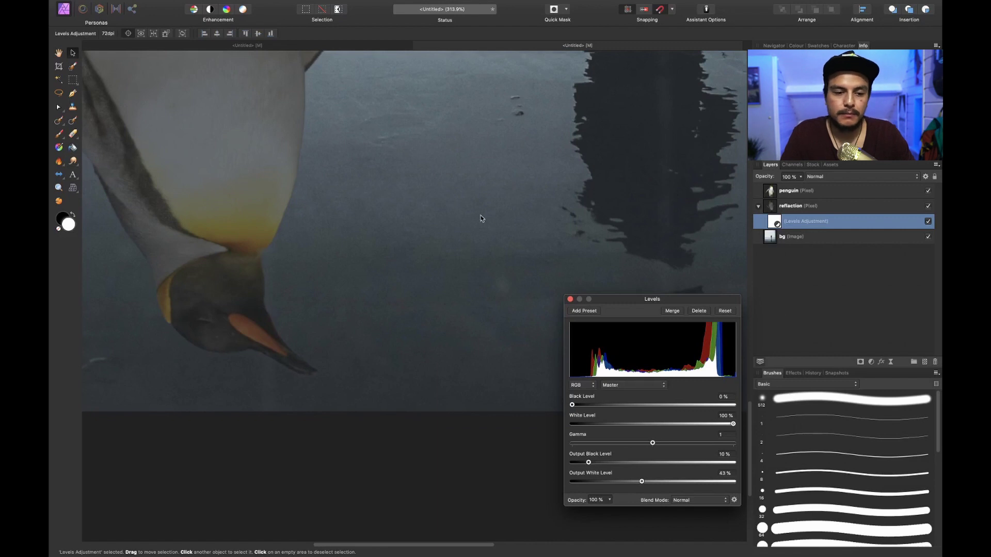
pyautogui.scroll(10, 477, 206)
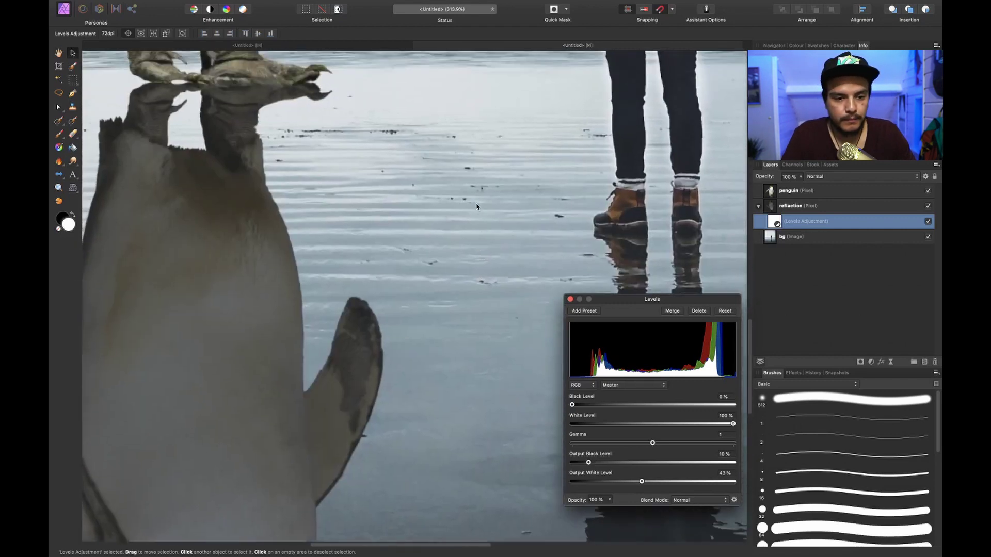
pyautogui.scroll(-12, 477, 206)
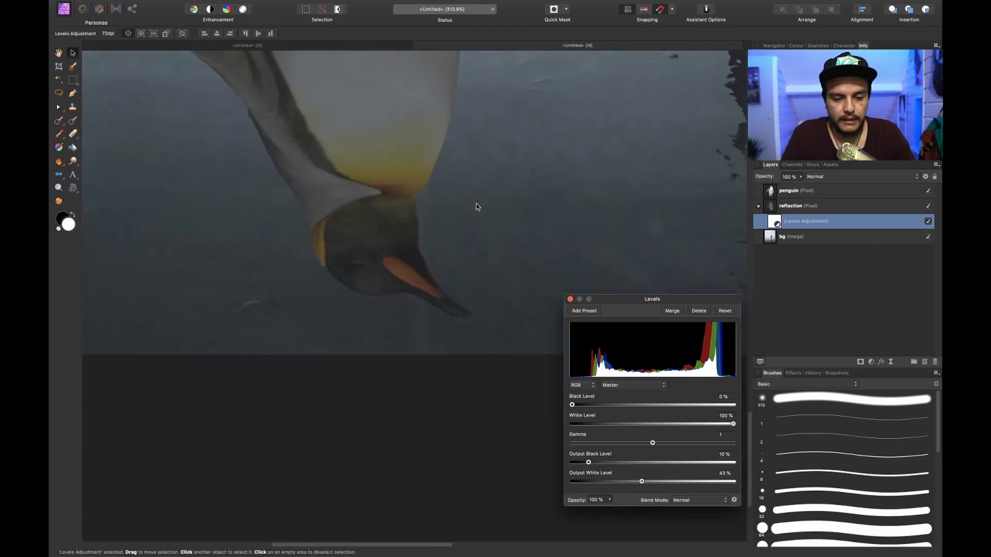
pyautogui.press('super+0')
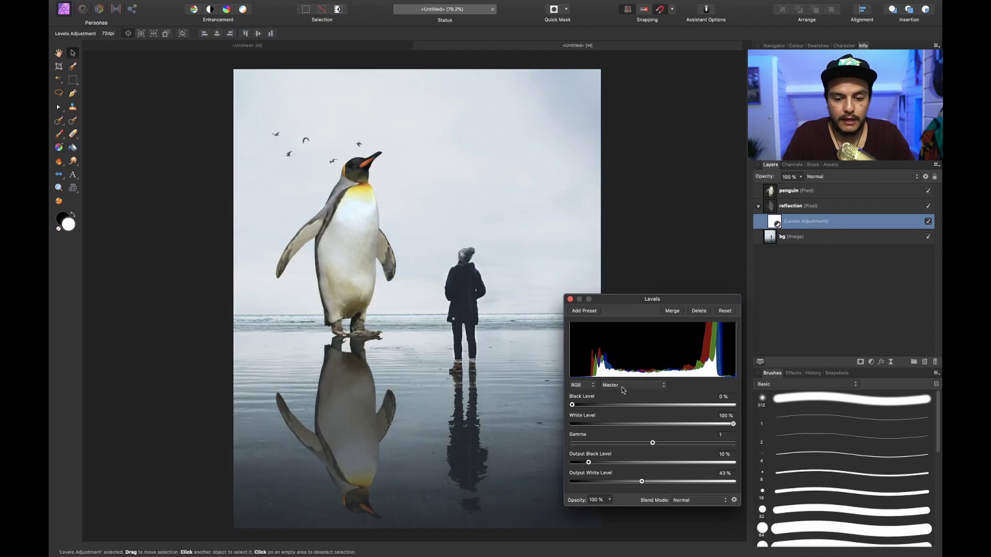
pyautogui.click(571, 299)
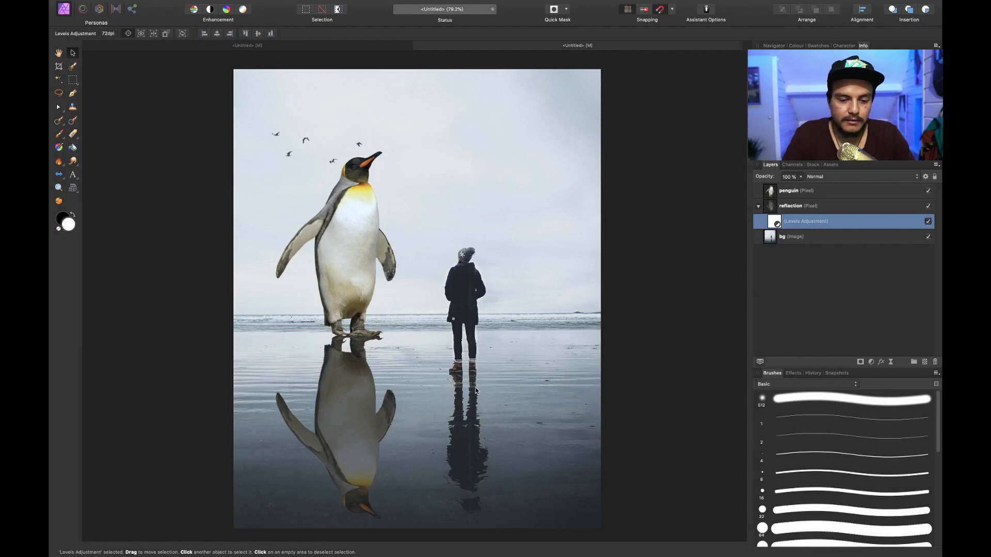
# - Open the Displace distortion filter for the penguin's reflection layer
pyautogui.scroll(10, 456, 395)
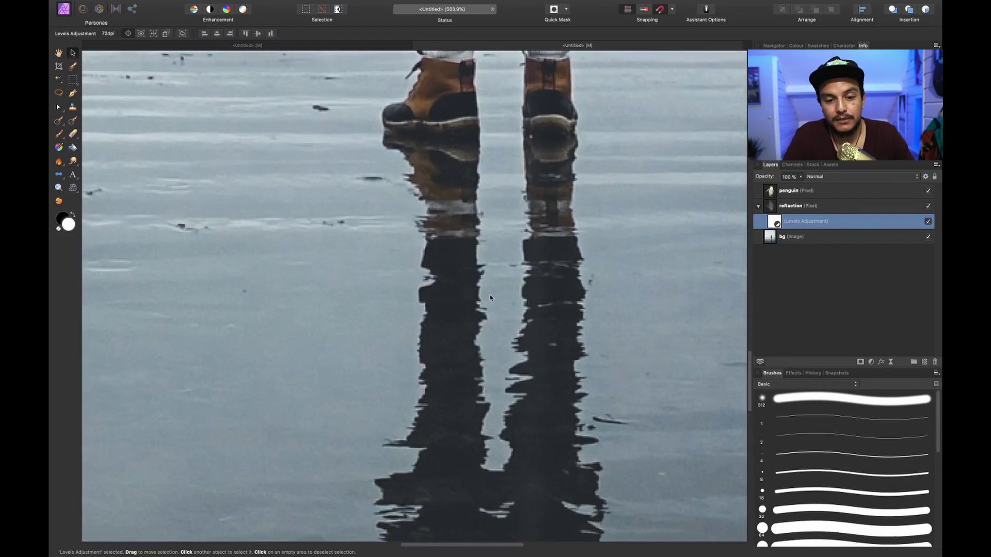
pyautogui.hscroll(-10, 530, 318)
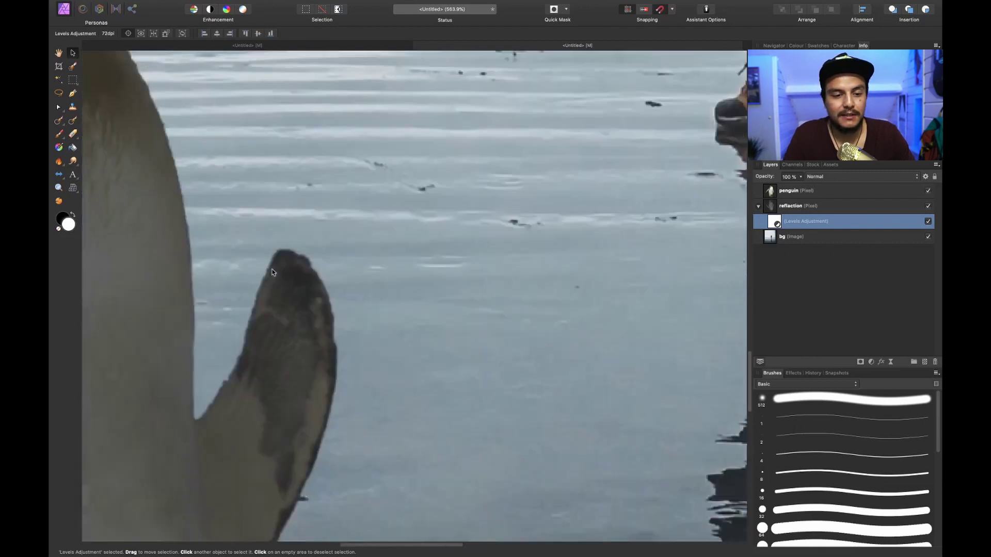
pyautogui.scroll(5, 221, 149)
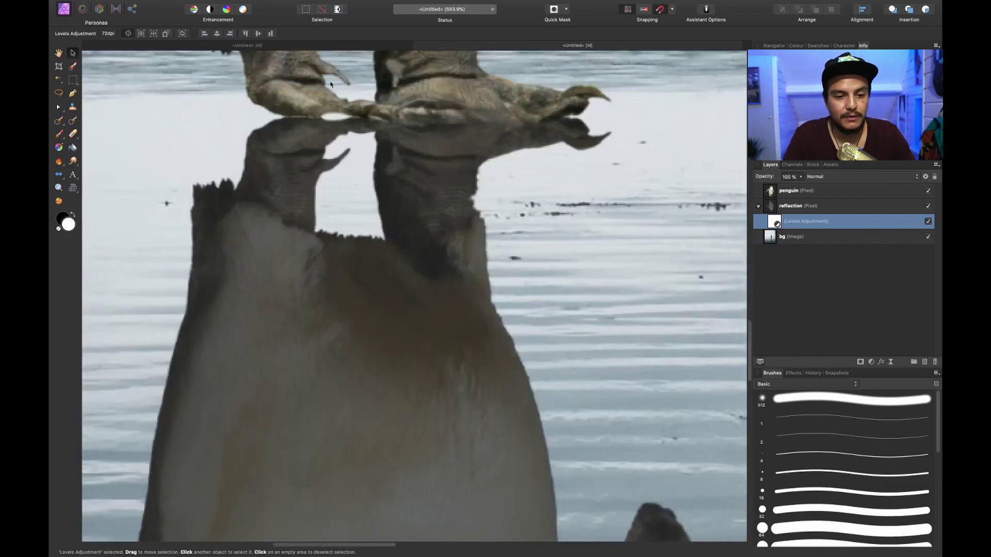
pyautogui.scroll(-15, 246, 212)
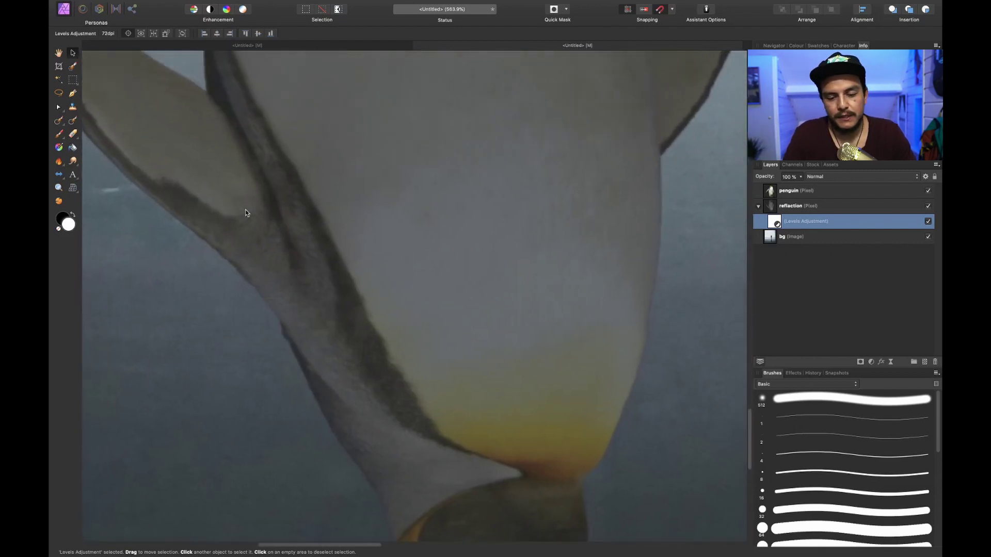
pyautogui.press('super+0')
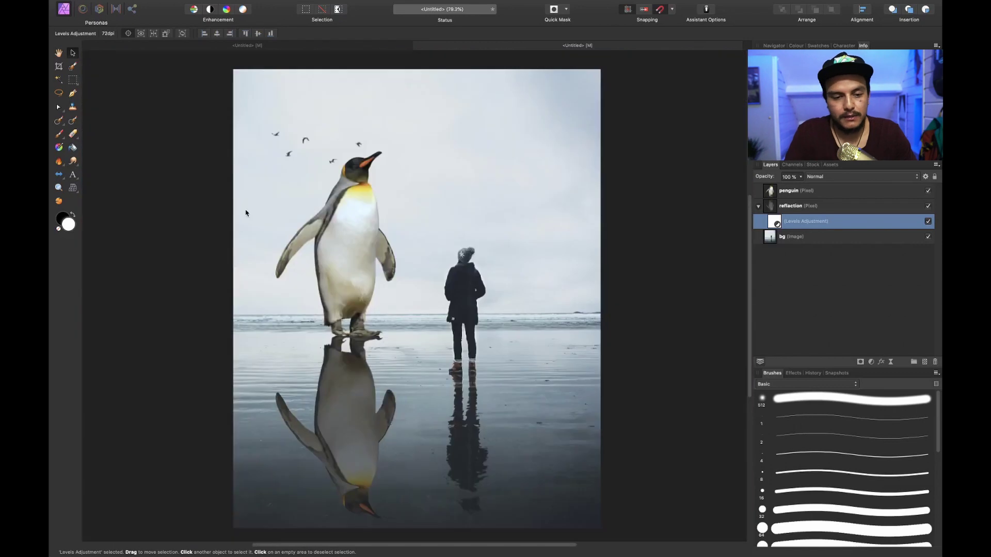
pyautogui.click(833, 207)
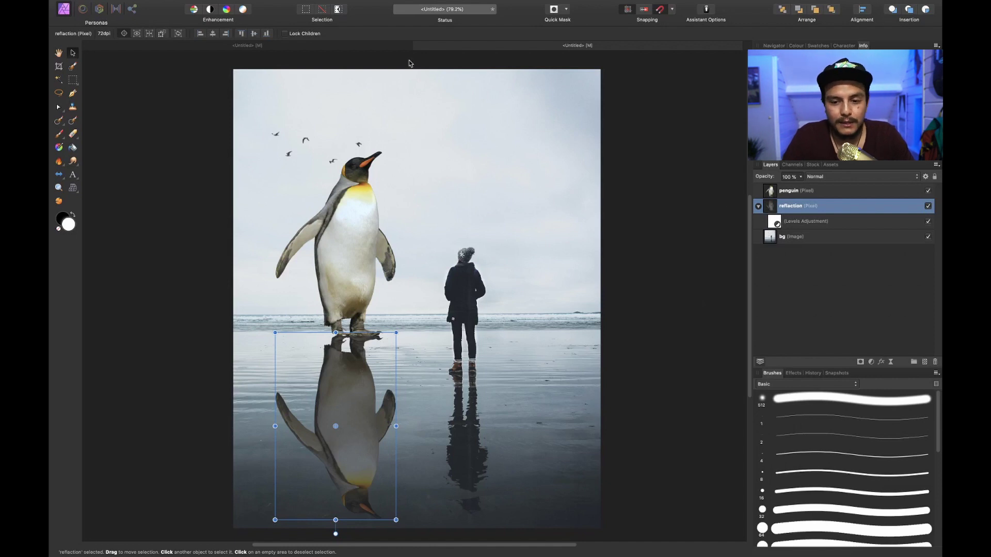
pyautogui.click(322, 5)
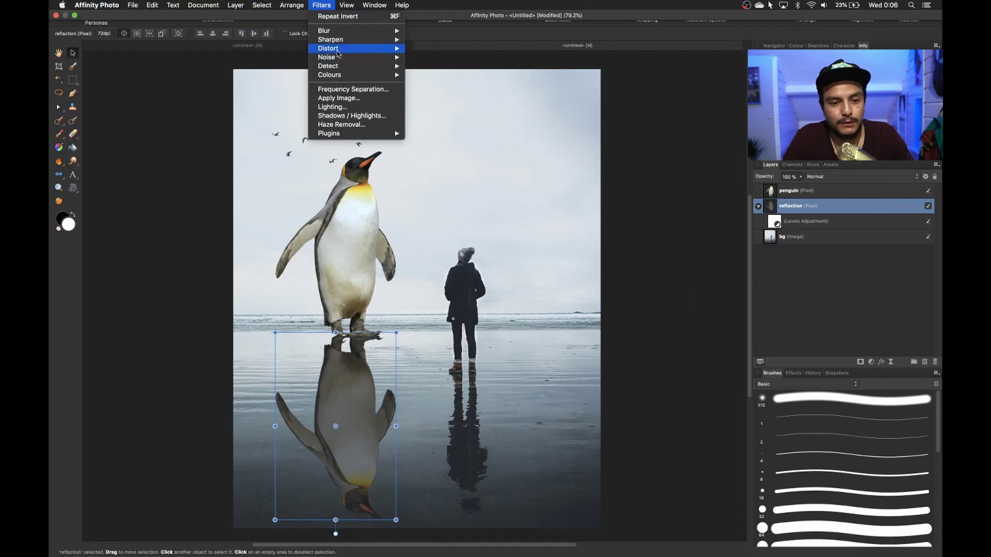
pyautogui.moveTo(339, 50)
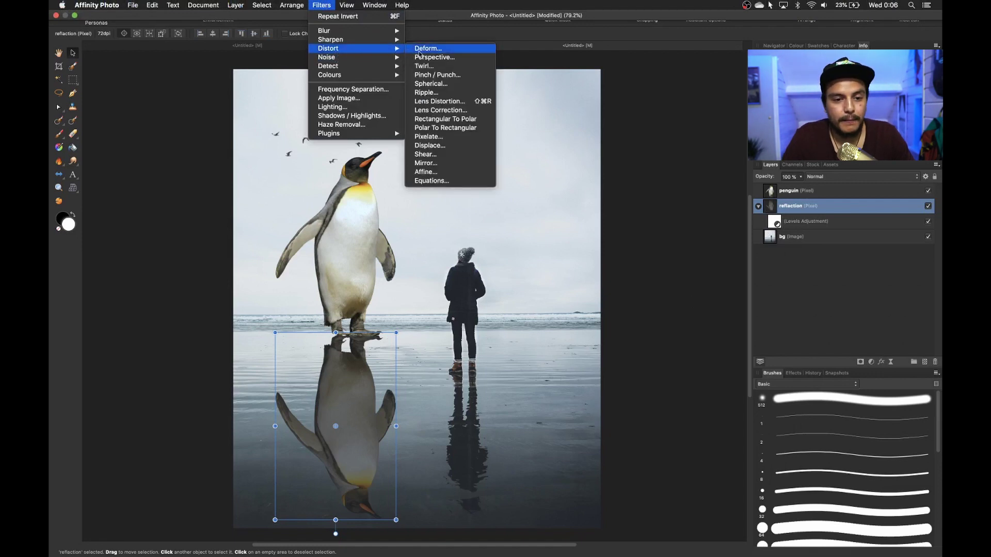
pyautogui.click(438, 149)
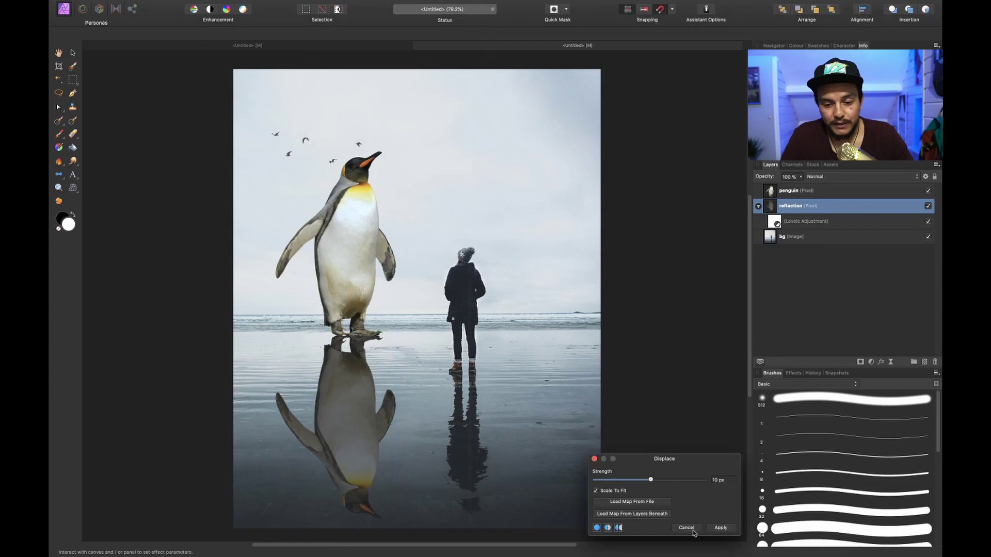
# - Load the displacement map from the layers beneath, keeping Scale To Fit on
pyautogui.click(613, 493)
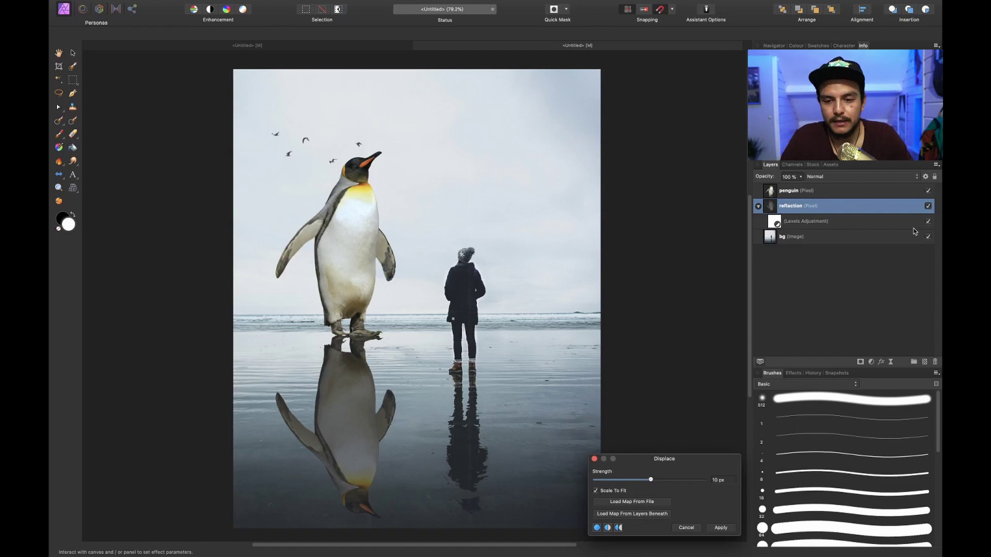
pyautogui.click(927, 237)
pyautogui.click(927, 238)
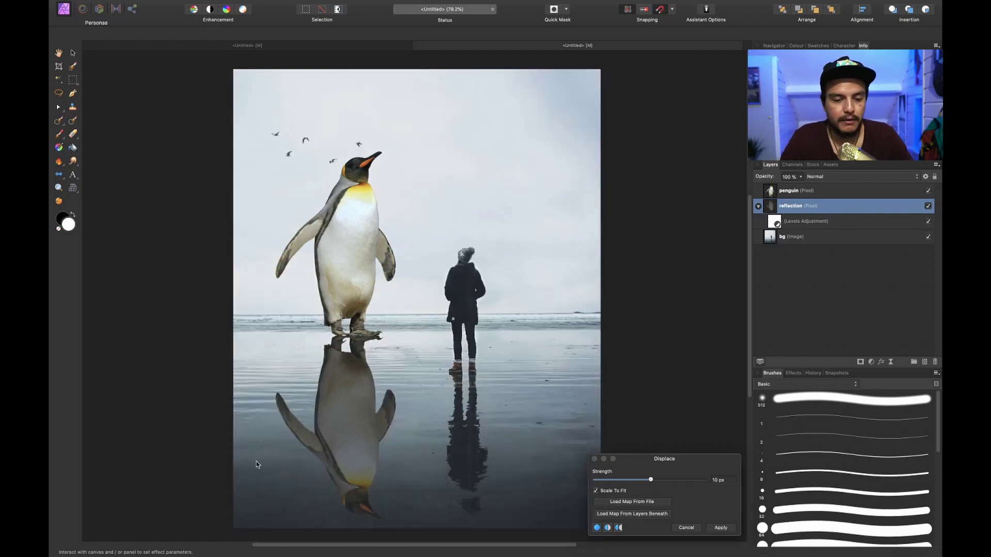
pyautogui.click(636, 516)
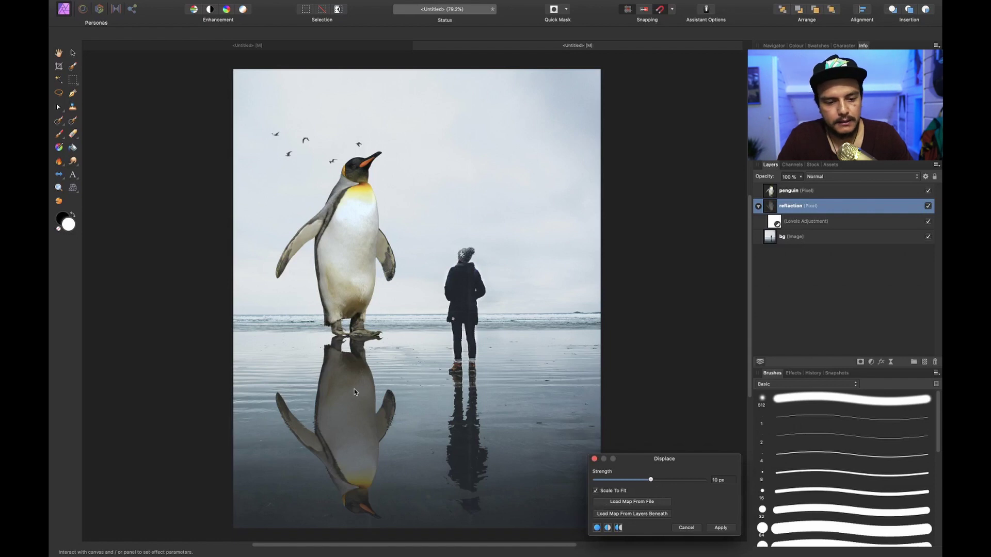
# - Raise the Displace strength to 107.9 px and check the ripples along the penguin's reflection
pyautogui.scroll(5, 356, 392)
pyautogui.scroll(5, 359, 373)
pyautogui.scroll(1, 359, 372)
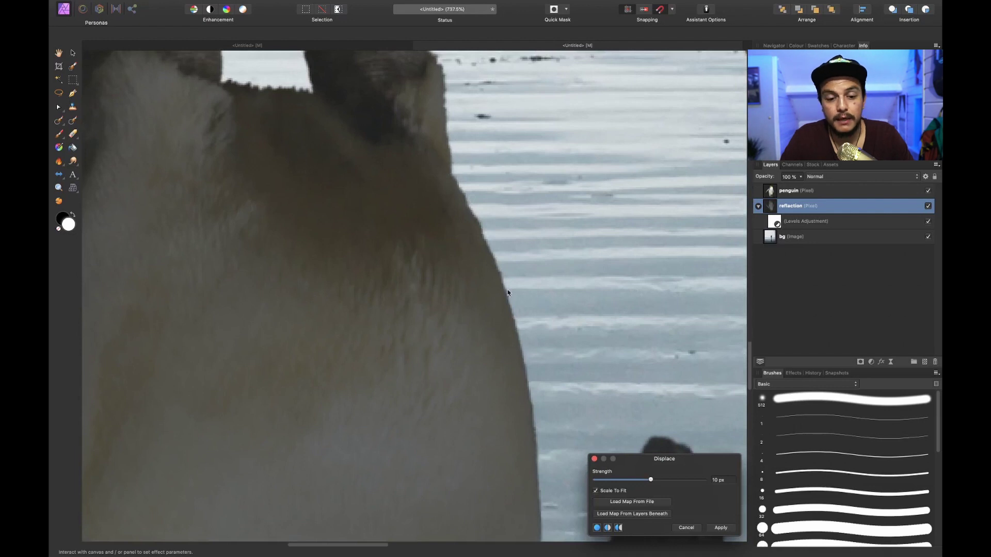
pyautogui.press('super+0')
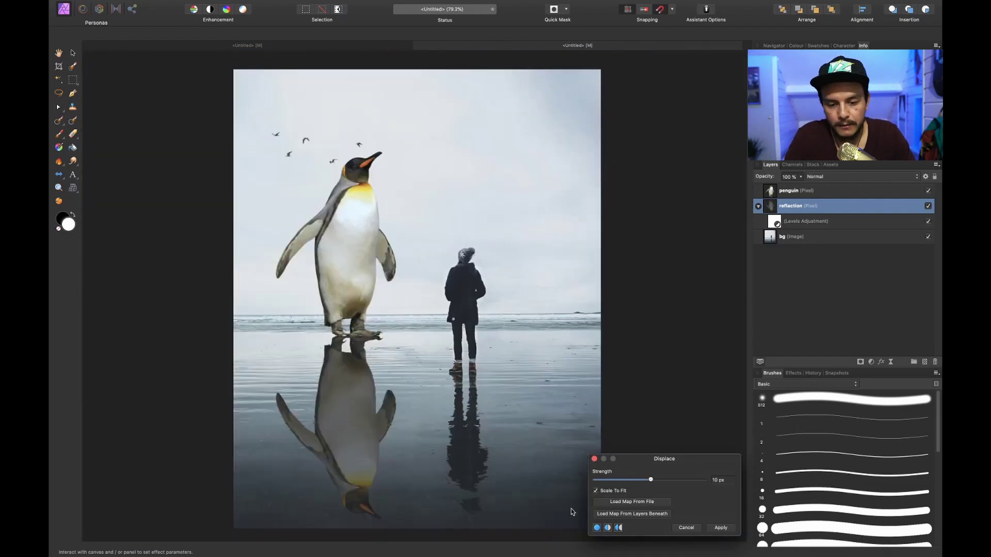
pyautogui.moveTo(651, 480); pyautogui.dragTo(662, 482)
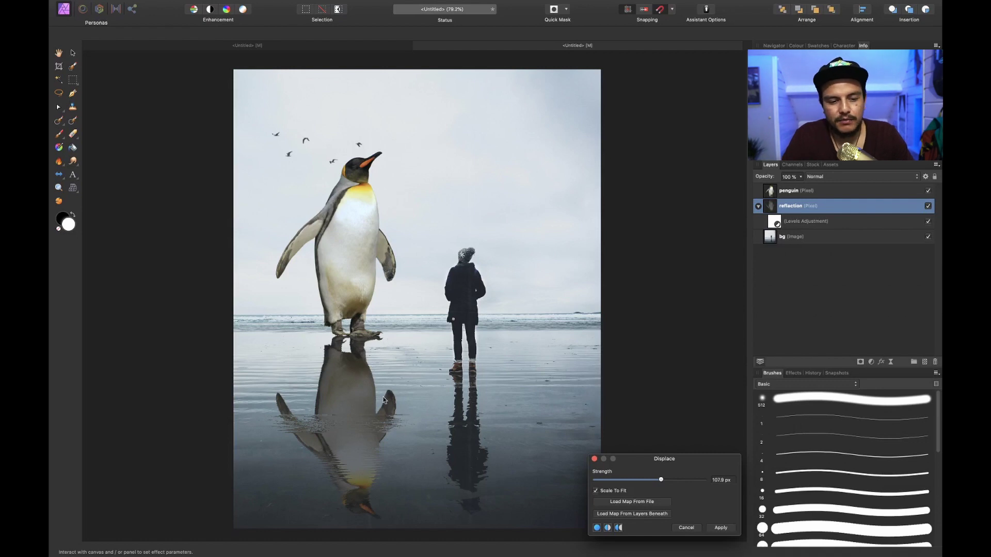
pyautogui.scroll(5, 355, 391)
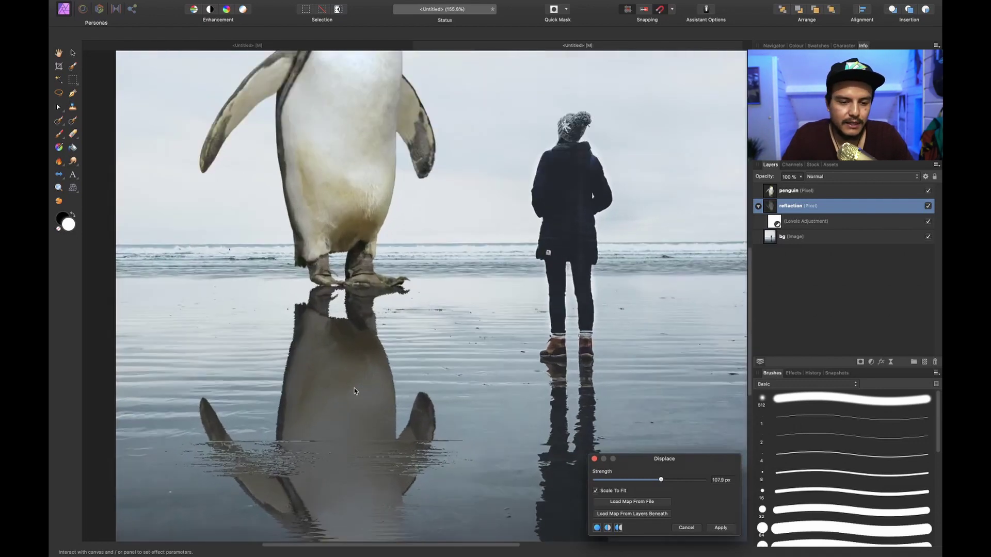
pyautogui.scroll(-3, 355, 391)
pyautogui.scroll(4, 363, 356)
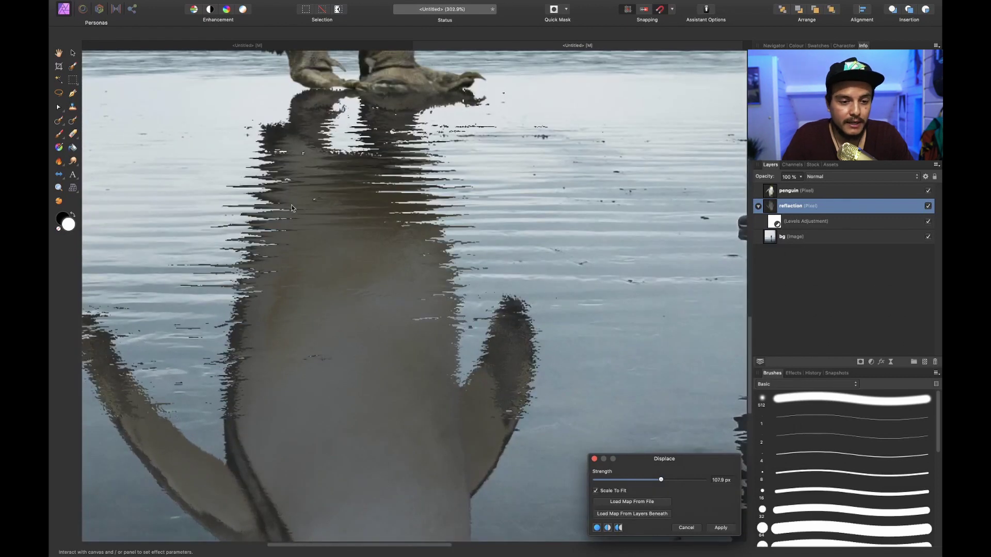
pyautogui.scroll(-5, 334, 175)
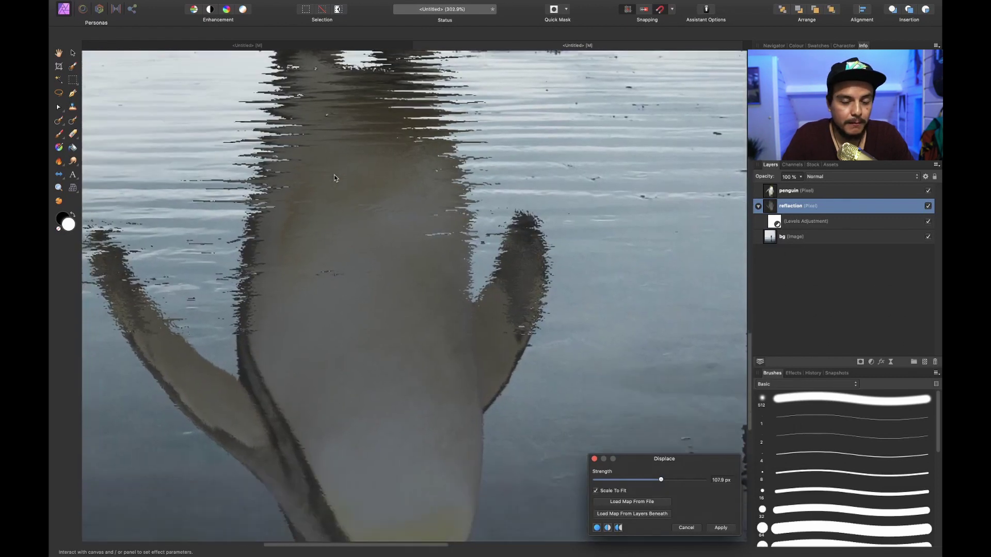
pyautogui.scroll(3, 333, 174)
pyautogui.scroll(-4, 342, 166)
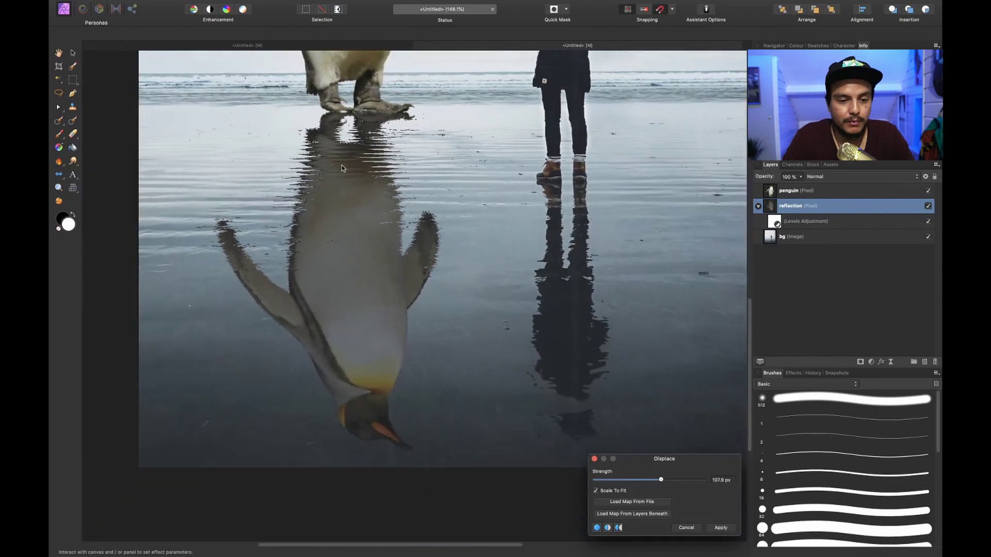
pyautogui.scroll(2, 320, 217)
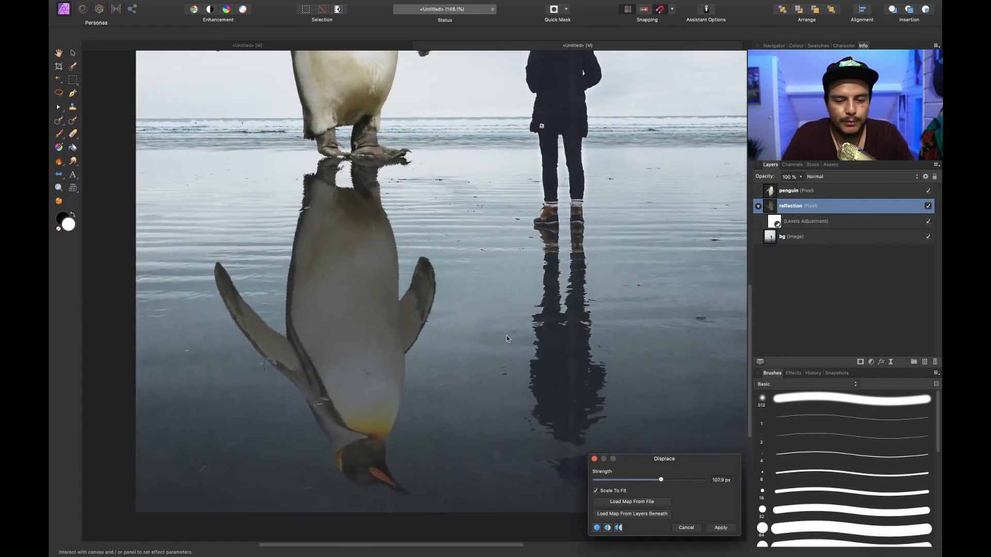
# - Lower the Displace strength to 84.6 px and apply the filter to the reflection
pyautogui.moveTo(663, 480); pyautogui.dragTo(660, 479)
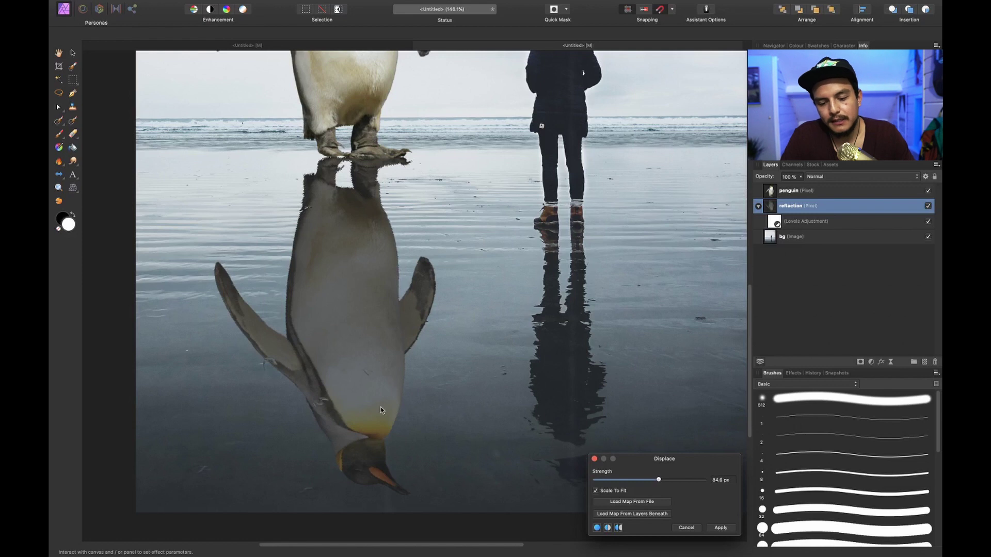
pyautogui.press('super+0')
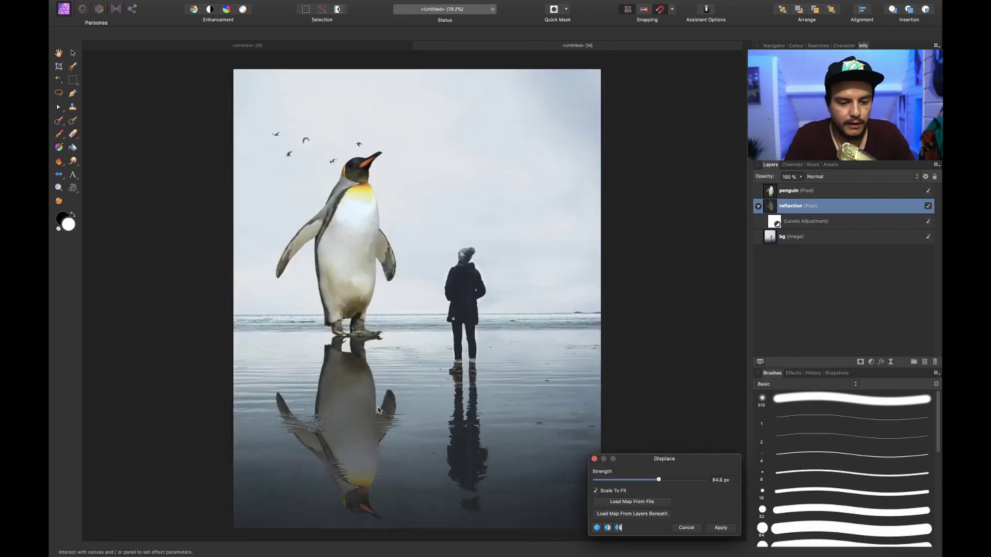
pyautogui.click(721, 528)
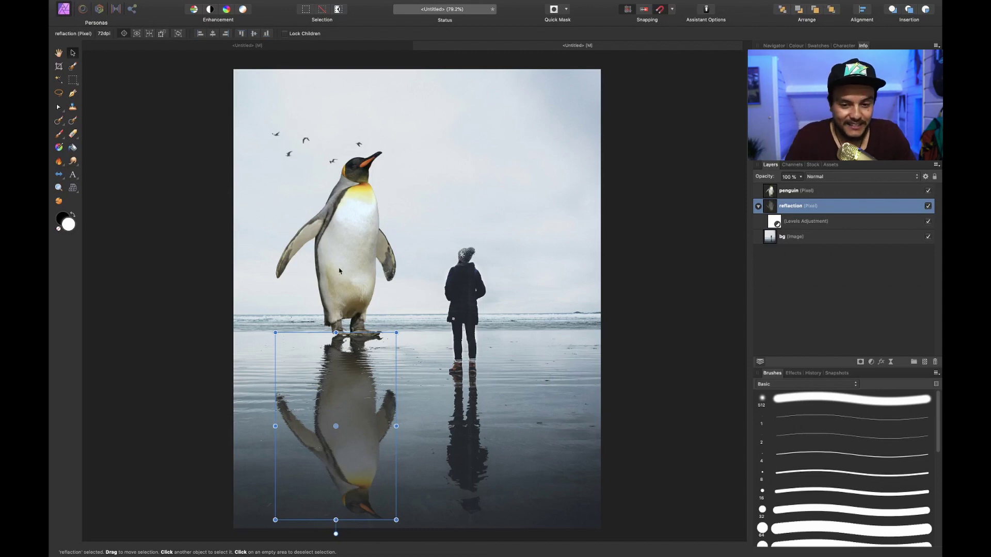
# - Compare the penguin's displaced reflection with the person's reflection and undo the Displace filter
pyautogui.scroll(6, 334, 381)
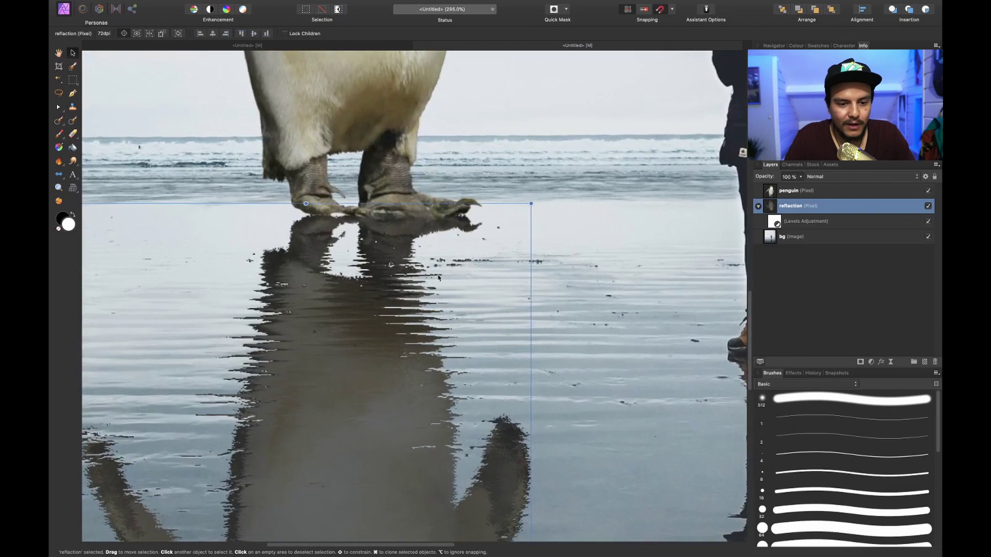
pyautogui.scroll(-2, 368, 326)
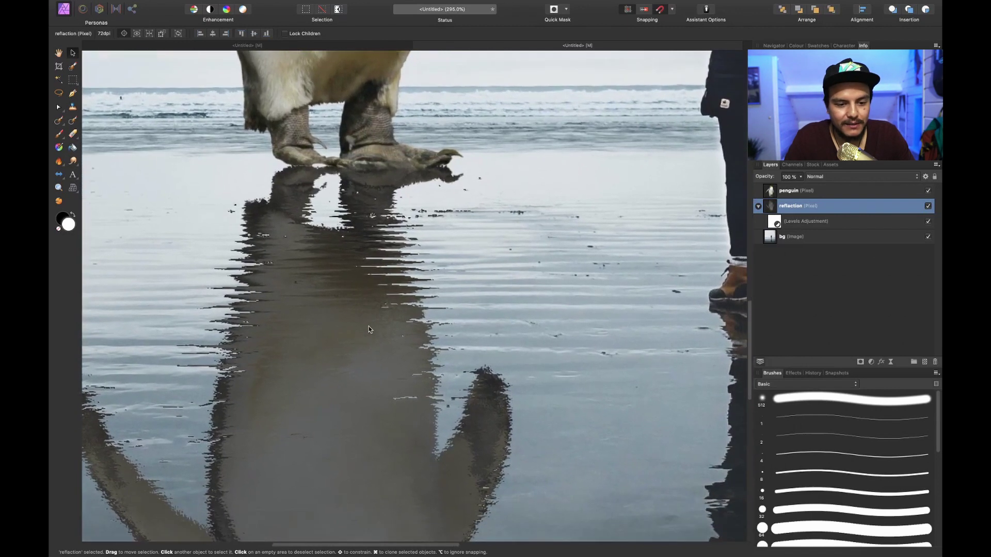
pyautogui.scroll(-3, 356, 241)
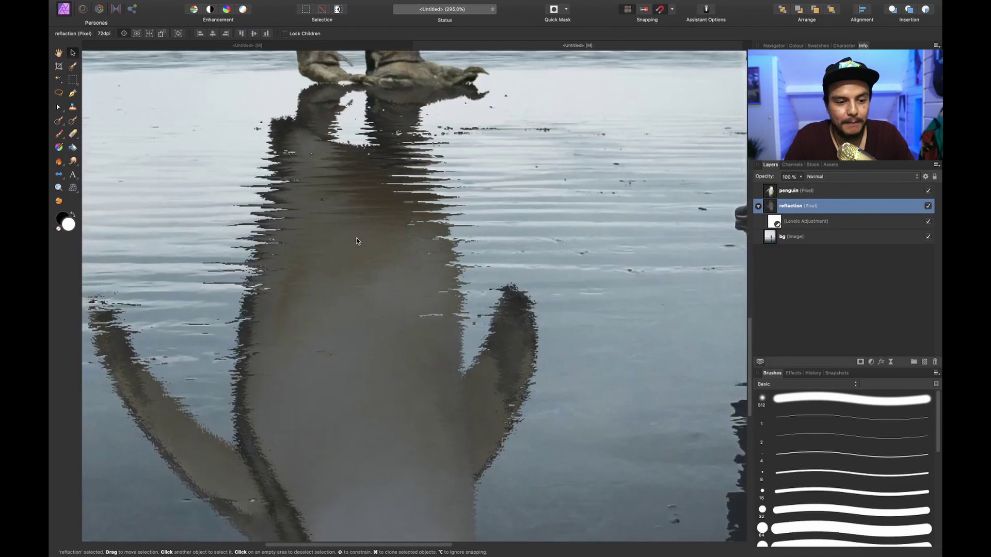
pyautogui.scroll(6, 356, 158)
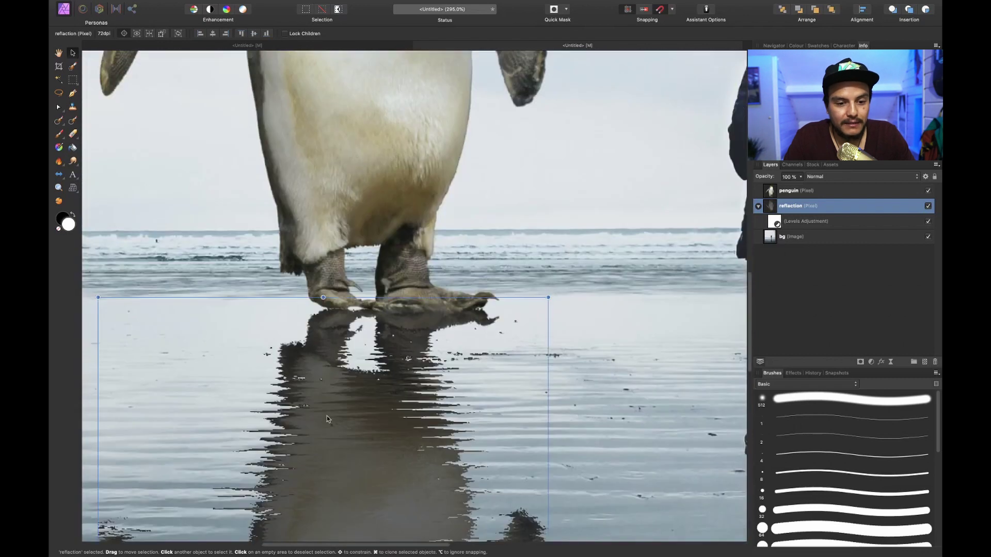
pyautogui.scroll(-8, 340, 309)
pyautogui.hscroll(5, 340, 309)
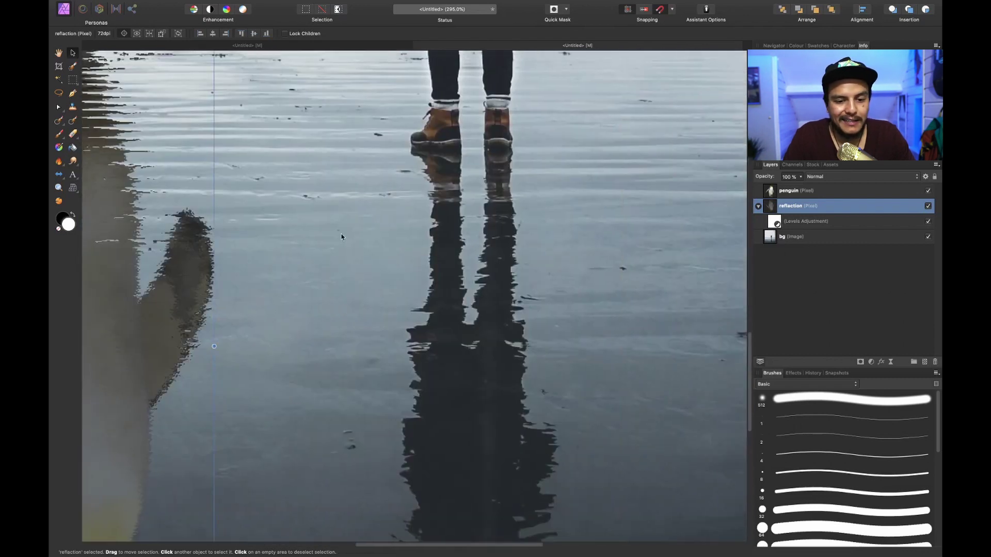
pyautogui.hscroll(-6, 341, 237)
pyautogui.scroll(3, 341, 236)
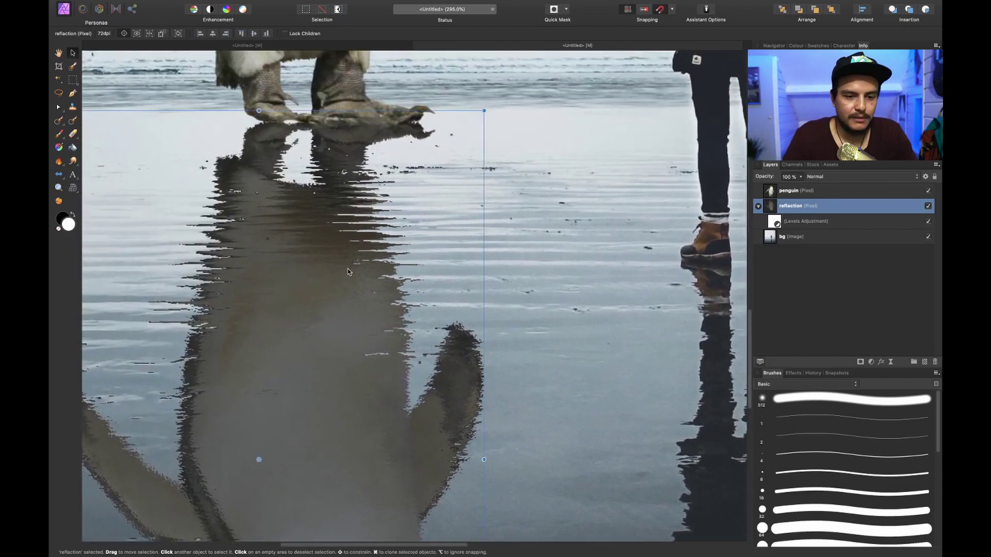
pyautogui.press('super+z')
# - Run the Displace filter on the reflection layer again with a strength of 65.6 px and apply it
pyautogui.click(322, 5)
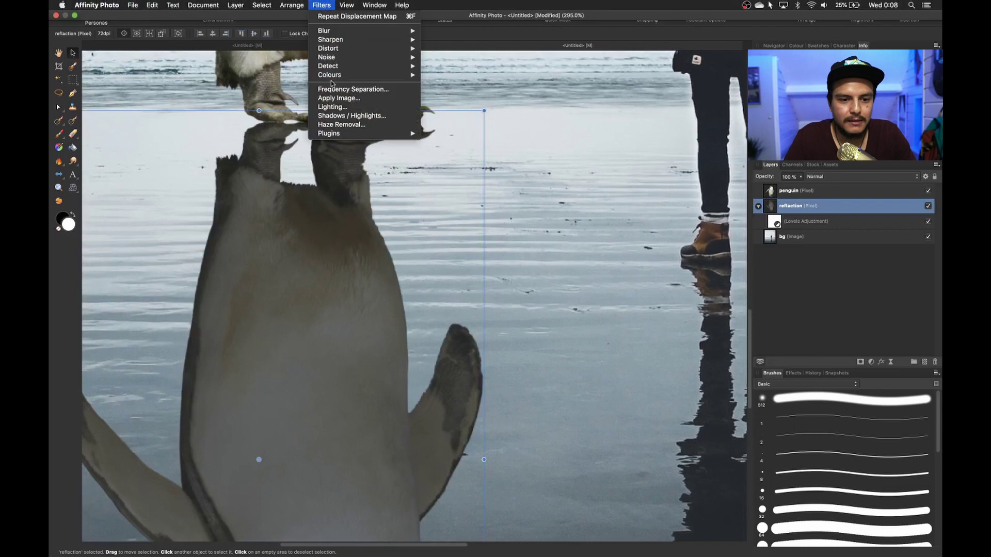
pyautogui.moveTo(350, 49)
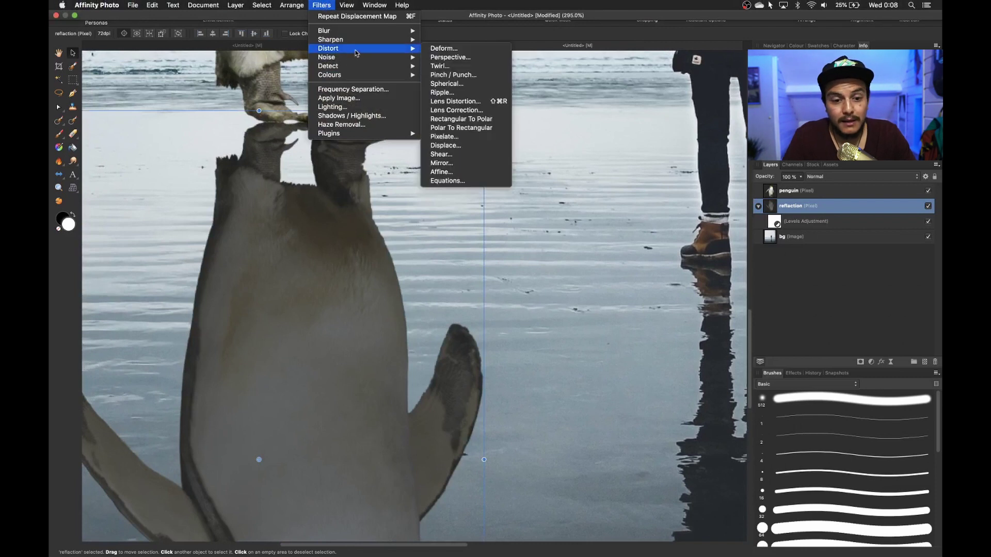
pyautogui.click(470, 146)
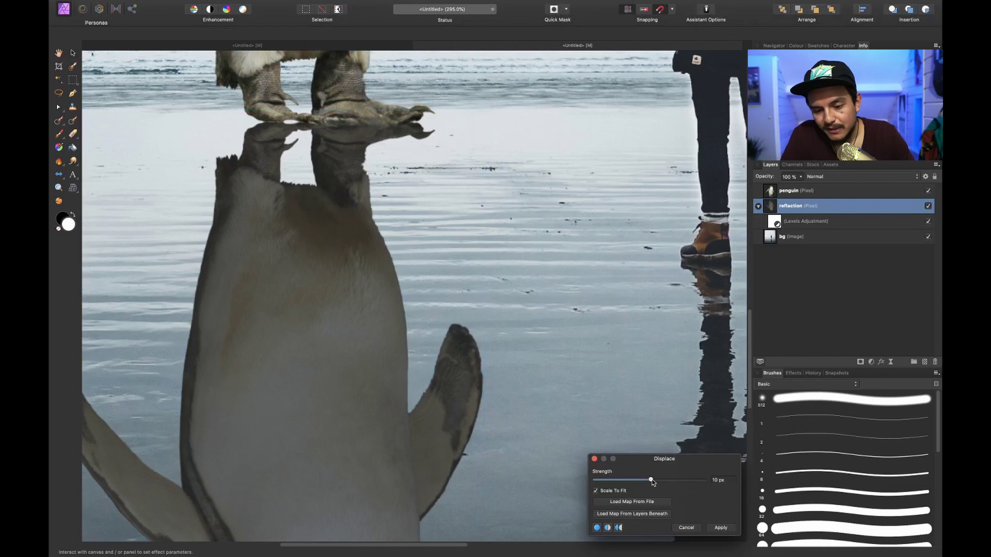
pyautogui.moveTo(650, 481); pyautogui.dragTo(658, 483)
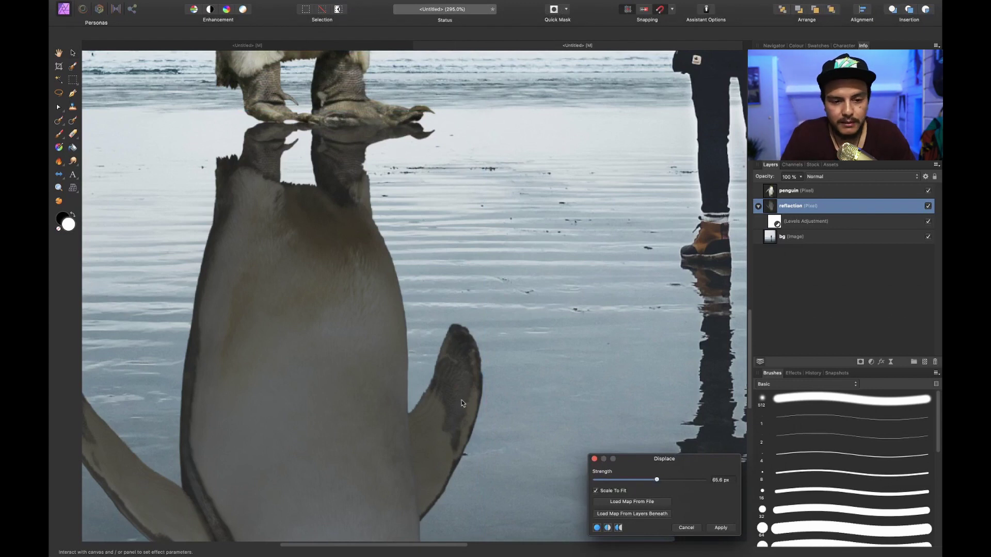
pyautogui.press('super+0')
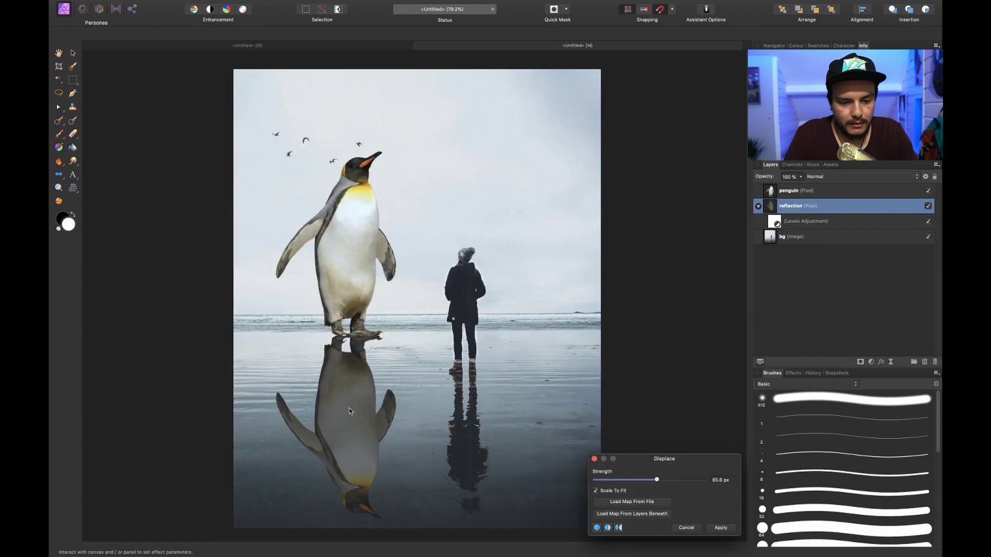
pyautogui.click(721, 527)
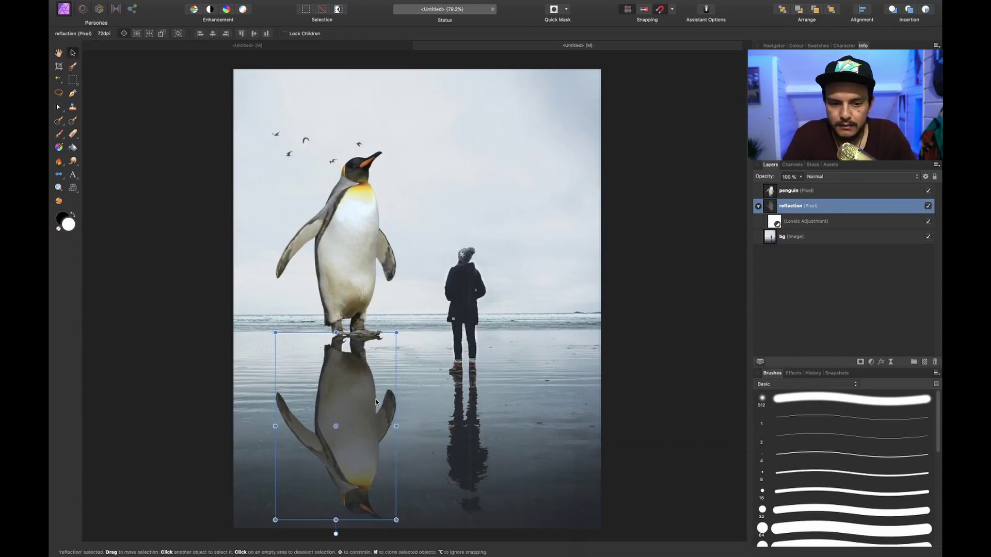
# - Apply the Displace filter to the reflection layer with the map loaded from the layers beneath and a strength of 66.2 px
pyautogui.scroll(10, 376, 402)
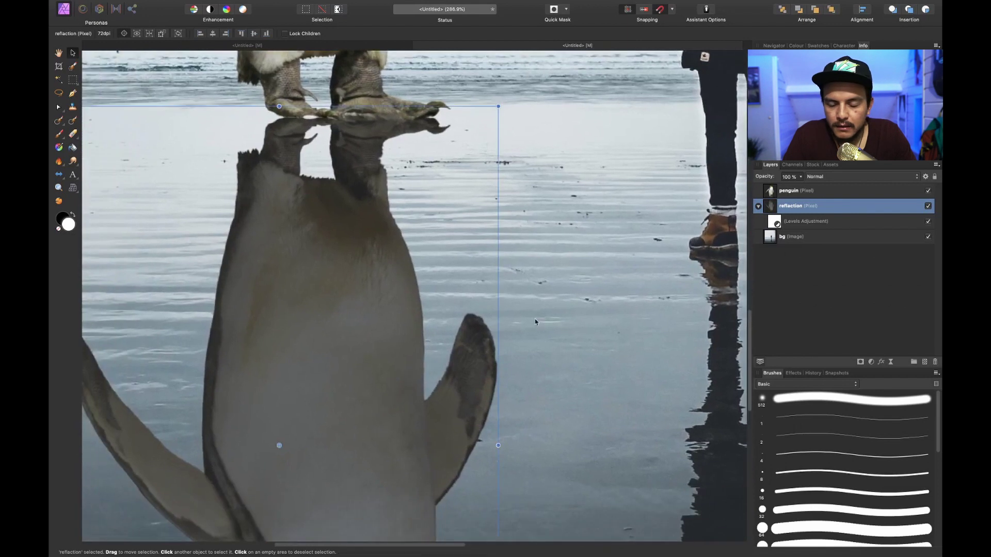
pyautogui.scroll(-5, 401, 330)
pyautogui.scroll(-5, 502, 240)
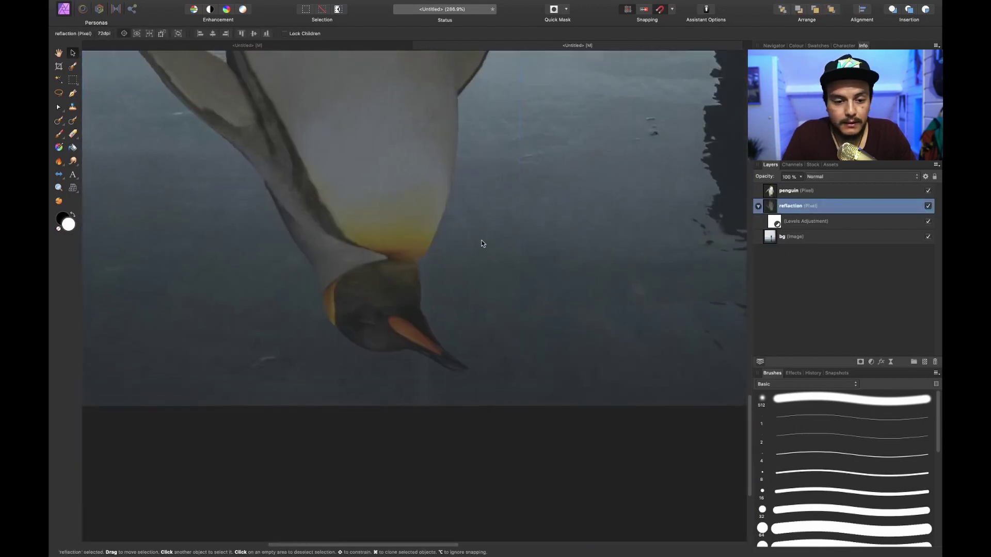
pyautogui.scroll(-10, 481, 243)
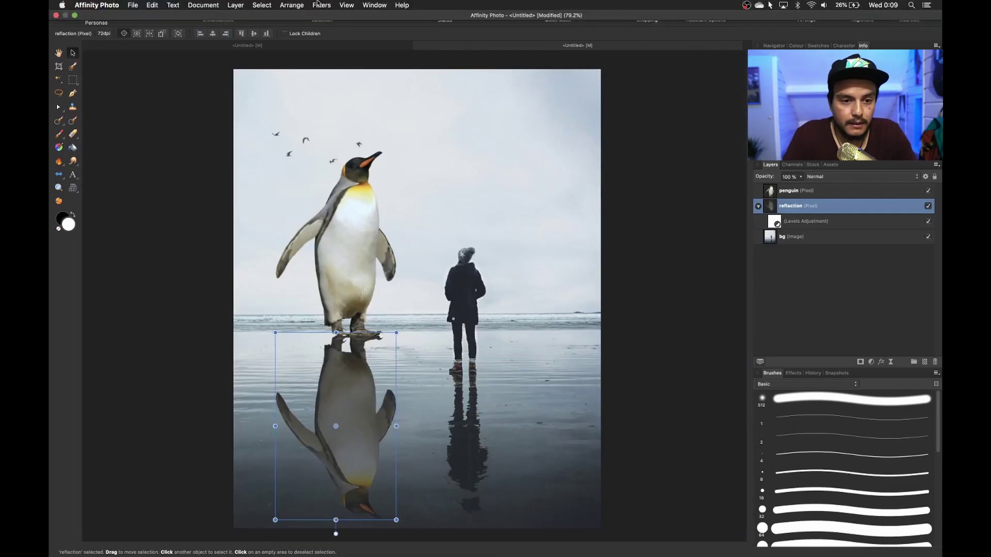
pyautogui.click(317, 5)
pyautogui.moveTo(363, 49)
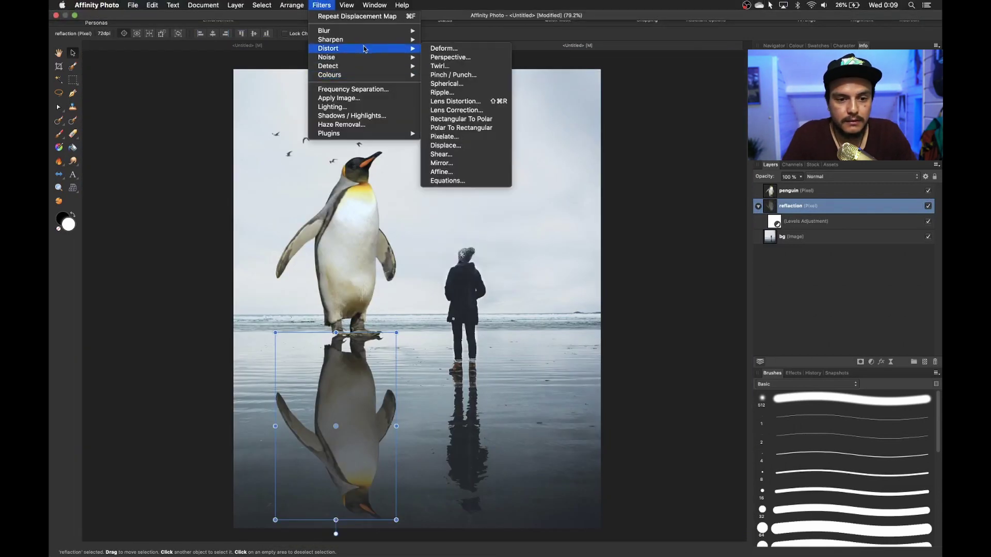
pyautogui.click(445, 146)
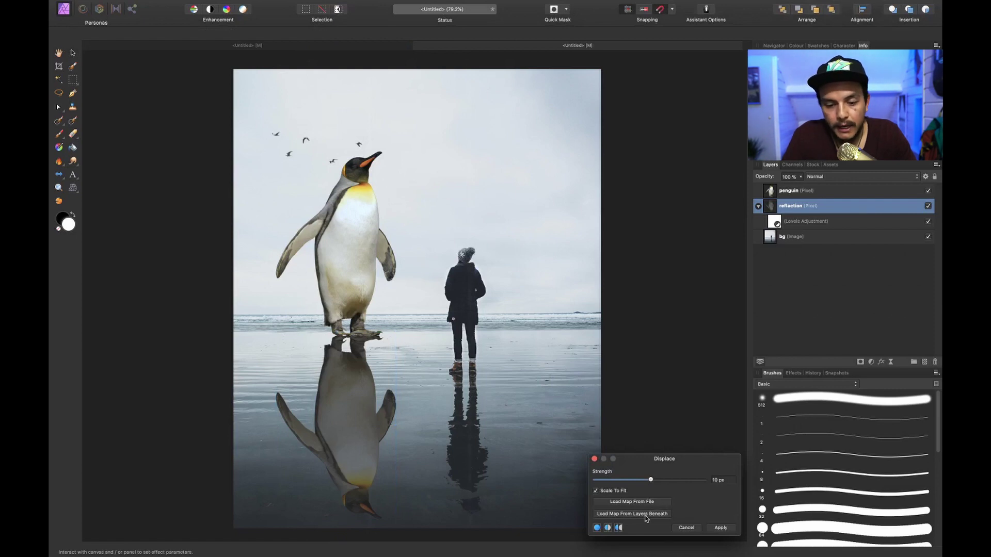
pyautogui.click(628, 514)
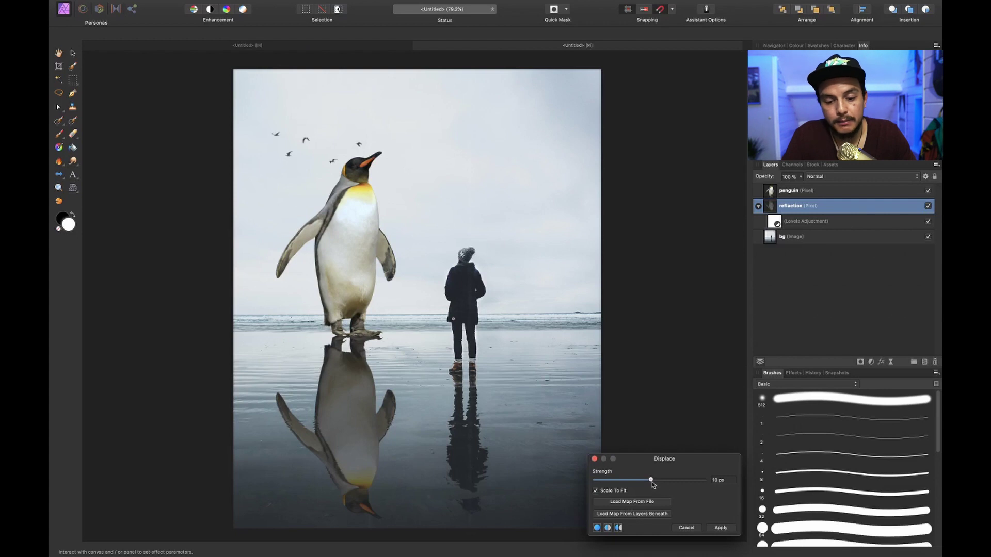
pyautogui.moveTo(651, 481); pyautogui.dragTo(657, 481)
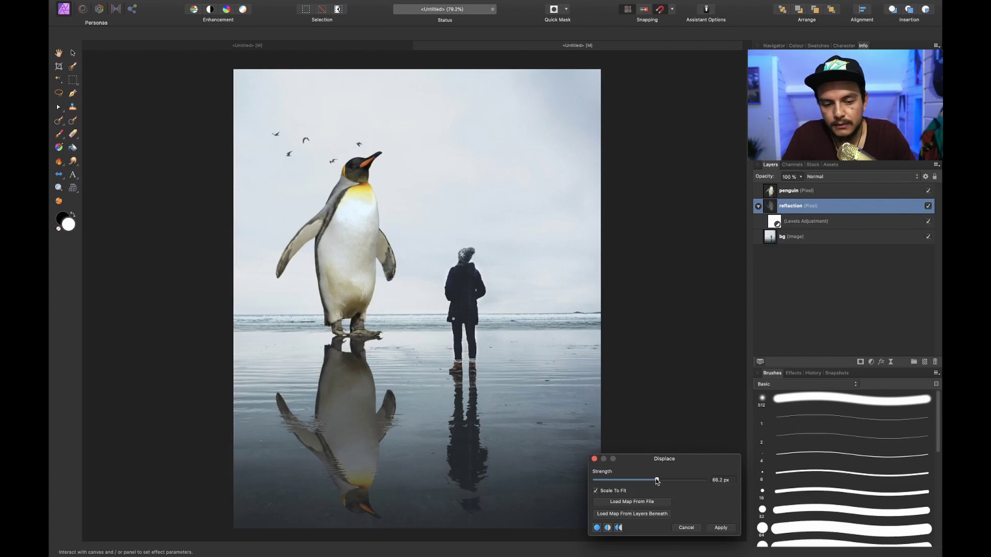
pyautogui.click(721, 528)
# - Examine the ripples along the edges of the penguin's reflection and compare them with the person's reflection
pyautogui.scroll(6, 362, 395)
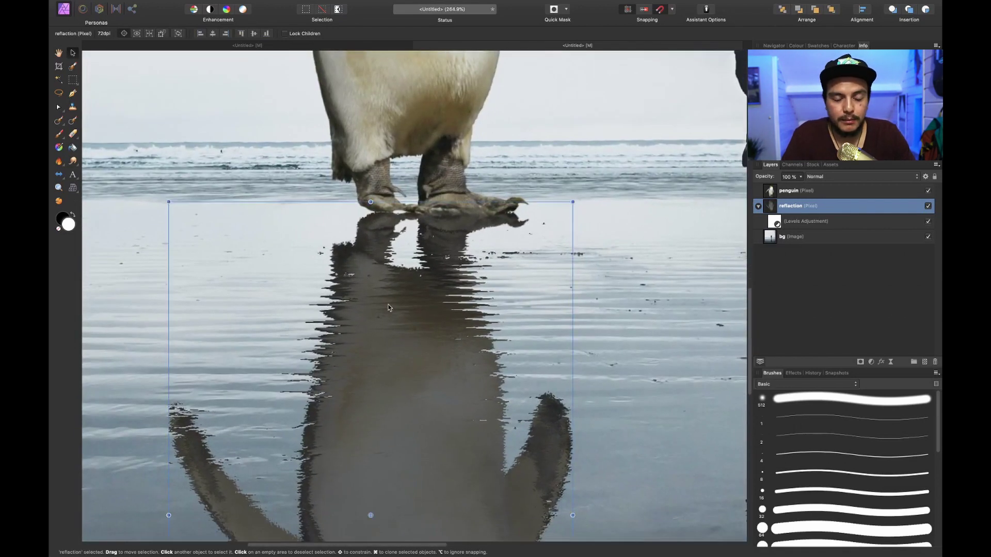
pyautogui.scroll(-5, 374, 378)
pyautogui.hscroll(5, 374, 378)
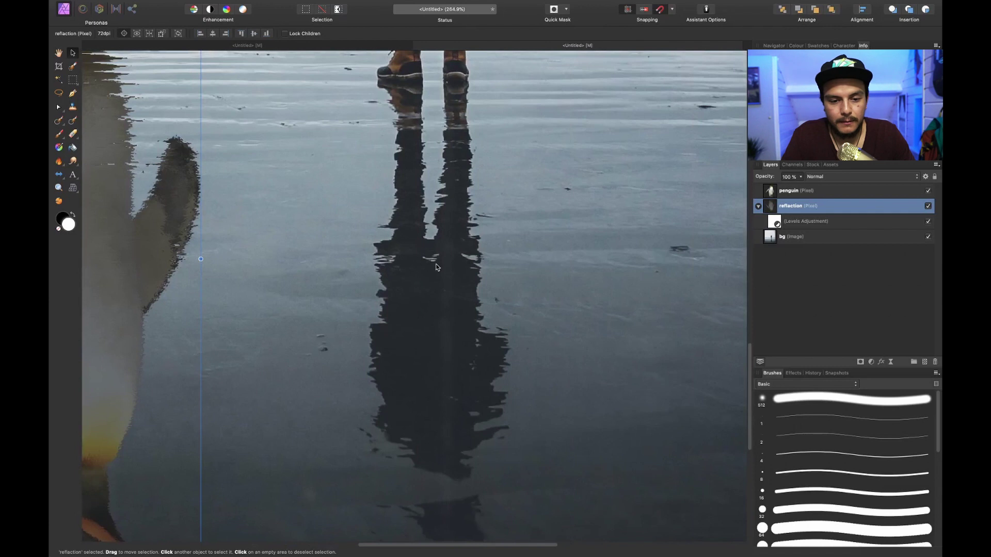
pyautogui.hscroll(-5, 421, 250)
pyautogui.scroll(2, 421, 249)
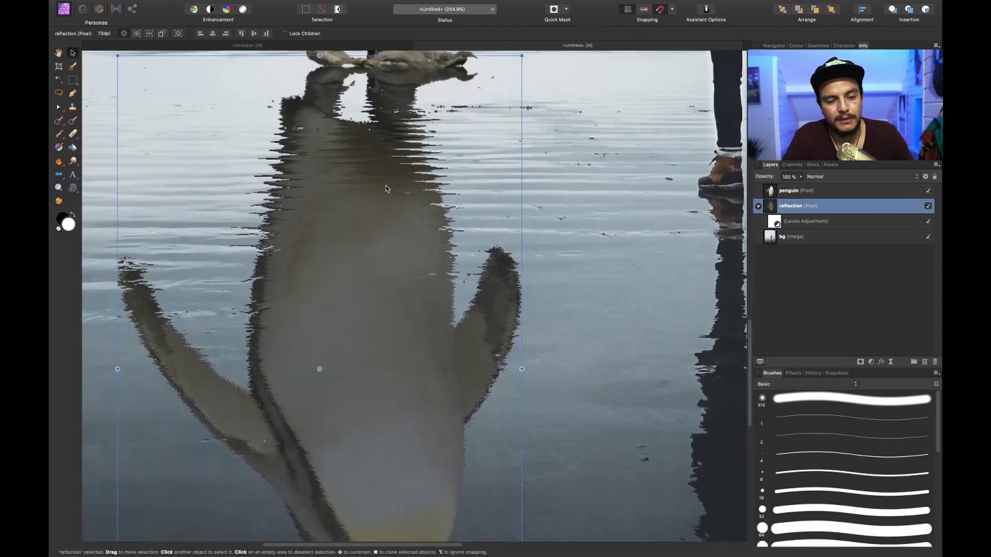
pyautogui.scroll(3, 388, 189)
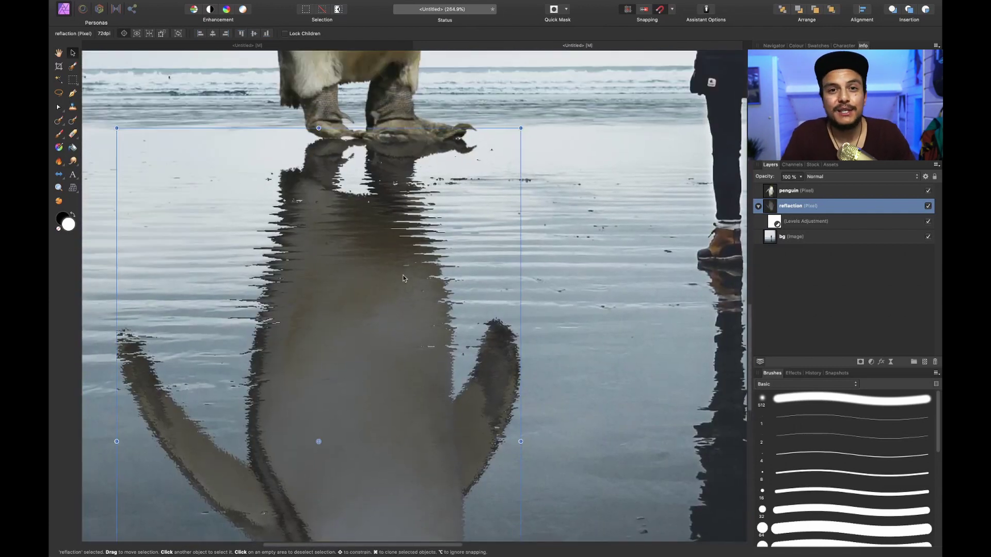
pyautogui.press('super+0')
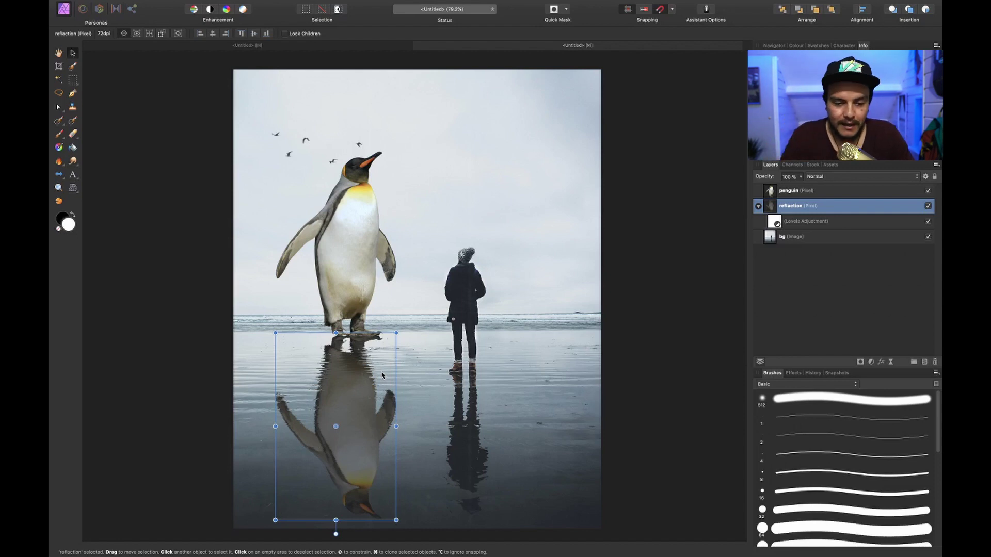
pyautogui.scroll(-2, 323, 409)
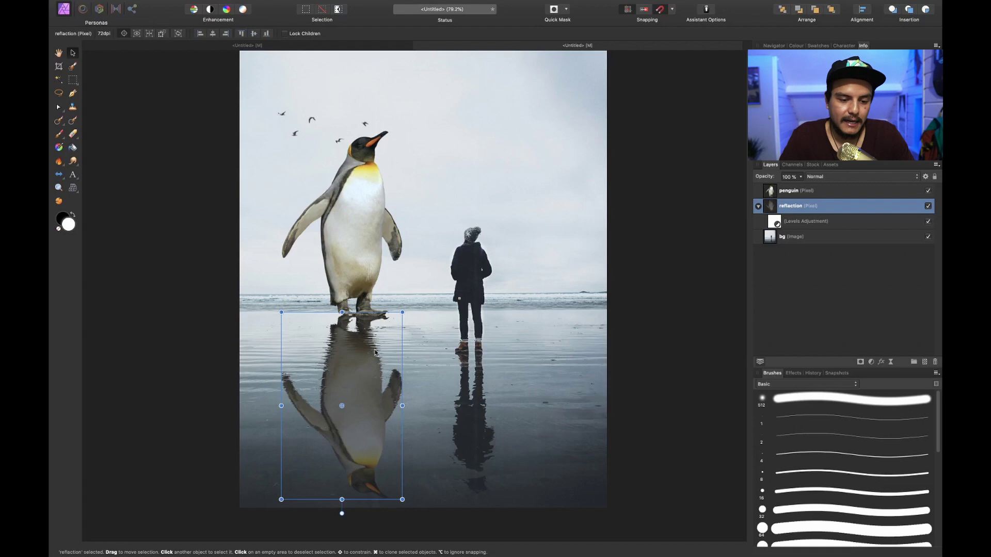
# - Add a mask to the reflection layer and make it the active target
pyautogui.scroll(5, 349, 455)
pyautogui.scroll(-2, 349, 455)
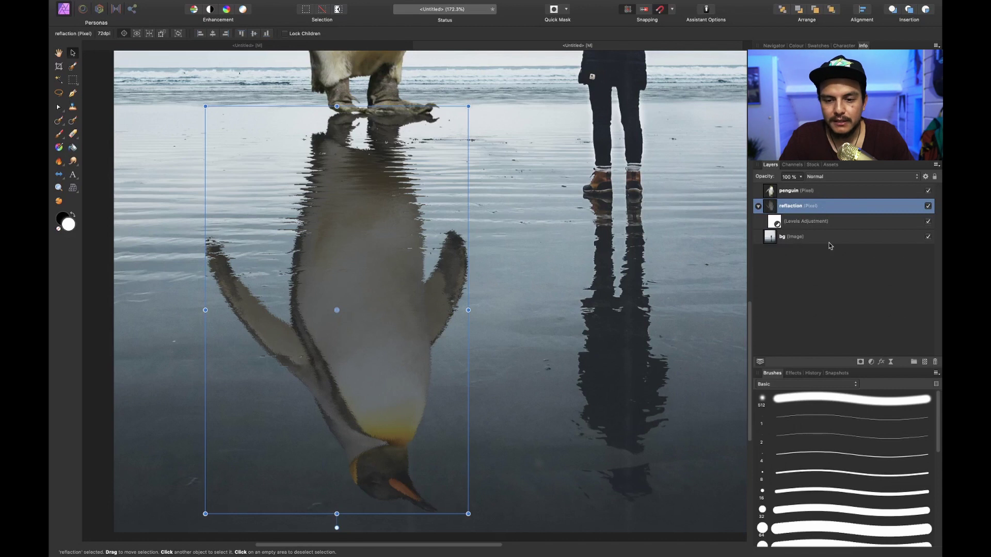
pyautogui.click(860, 361)
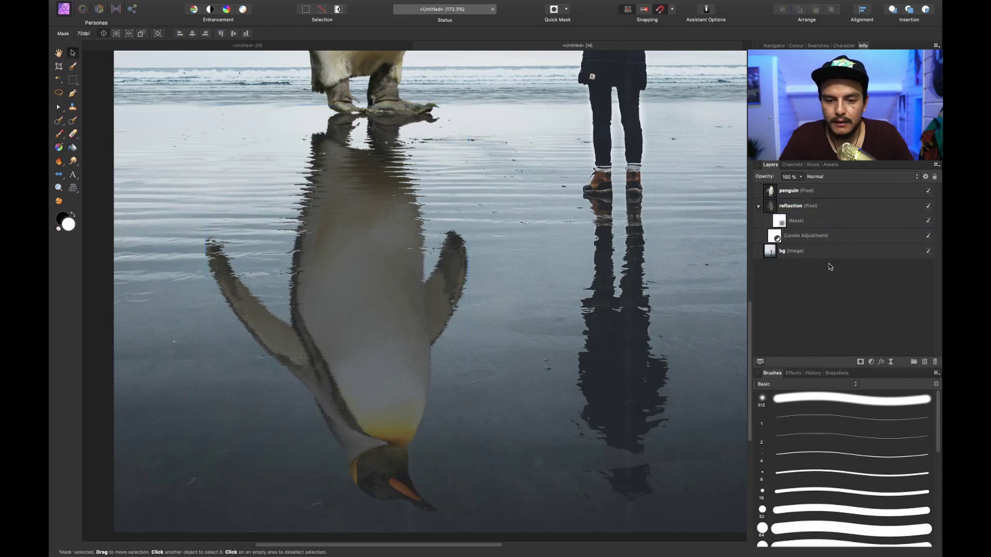
pyautogui.click(783, 225)
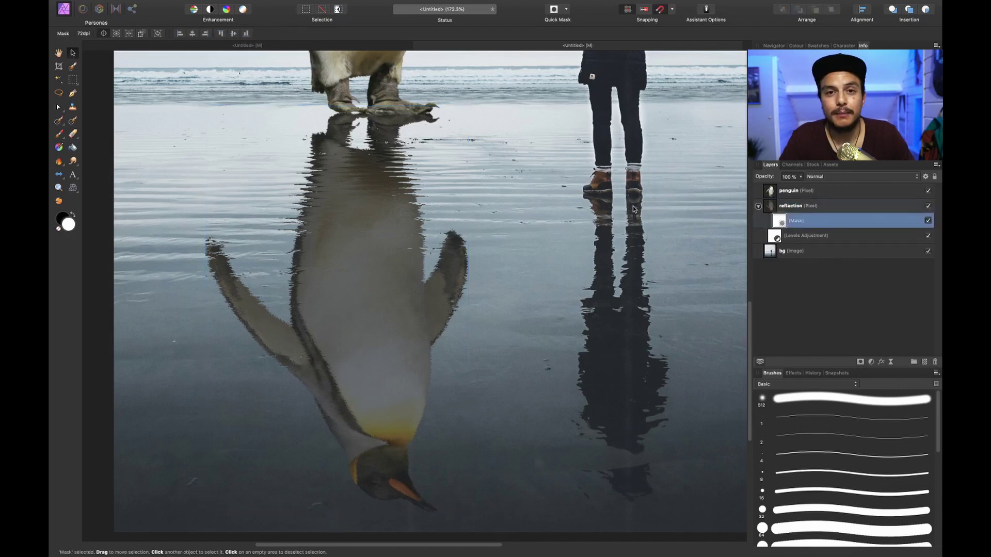
# - Fade the head end of the penguin's reflection by painting black on the mask with a soft brush 2062.4 px wide
pyautogui.scroll(-1, 440, 264)
pyautogui.press('b')
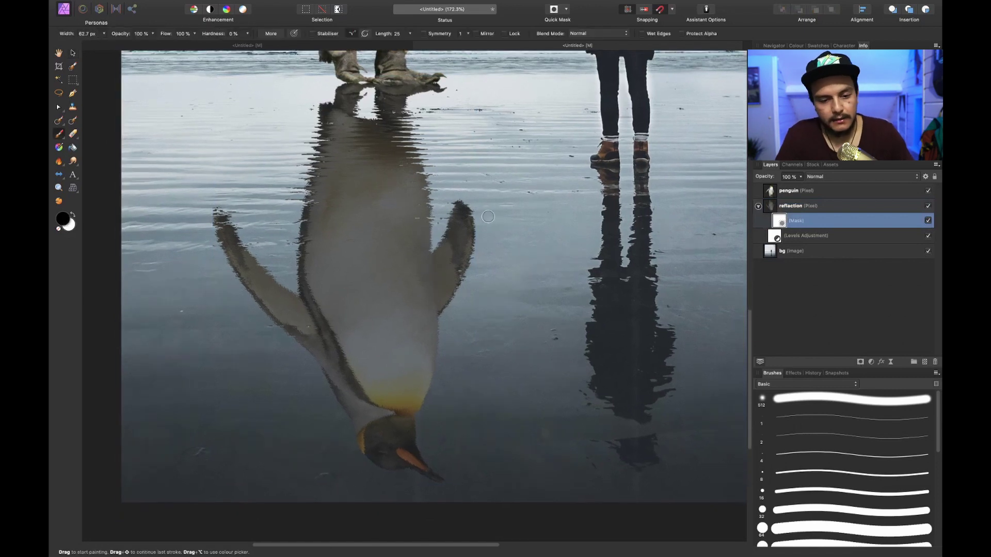
pyautogui.press(']')
pyautogui.press(']')
pyautogui.press(']')
pyautogui.press(']')
pyautogui.press(']')
pyautogui.press(']')
pyautogui.press(']')
pyautogui.press(']')
pyautogui.press(']')
pyautogui.press(']')
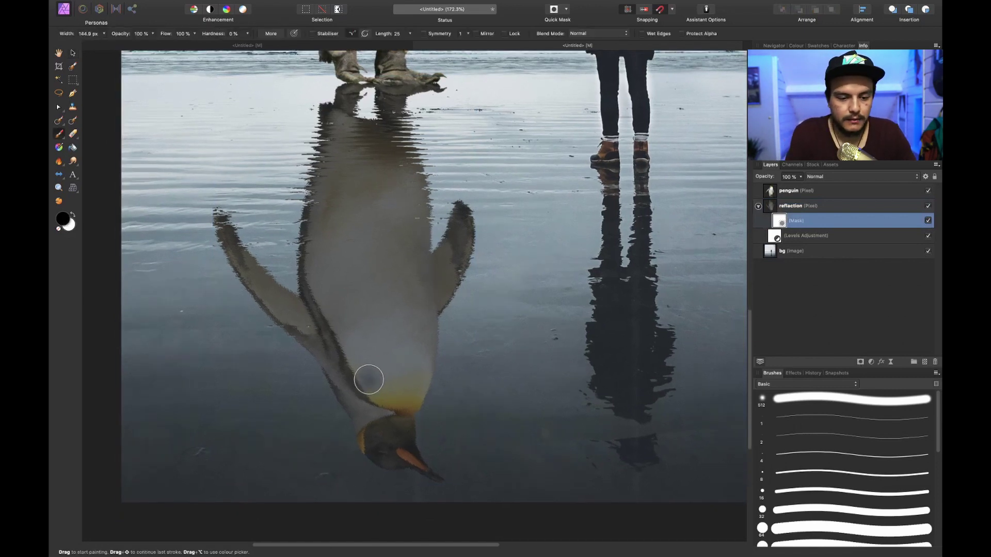
pyautogui.press(']')
pyautogui.press(']')
pyautogui.press(']')
pyautogui.press(']')
pyautogui.press(']')
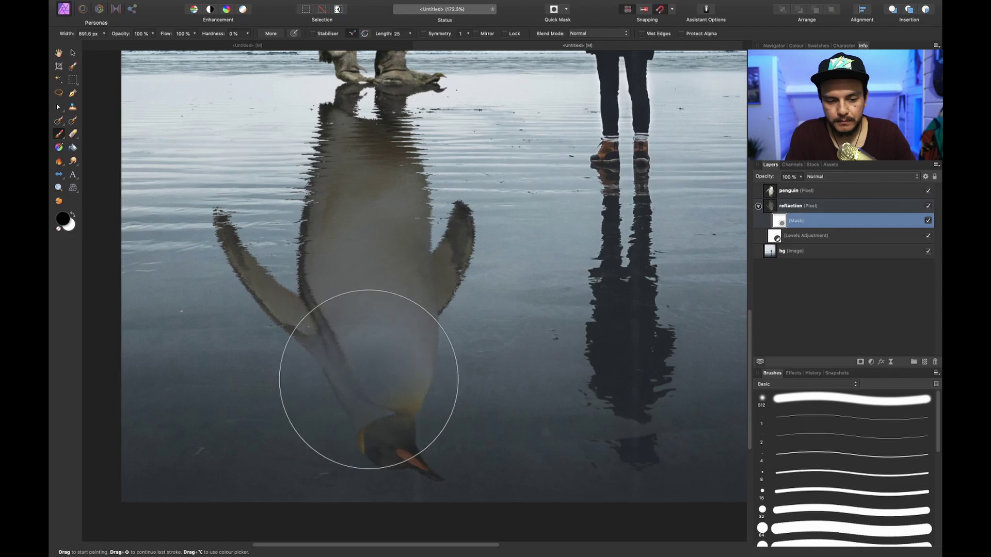
pyautogui.press('super+1')
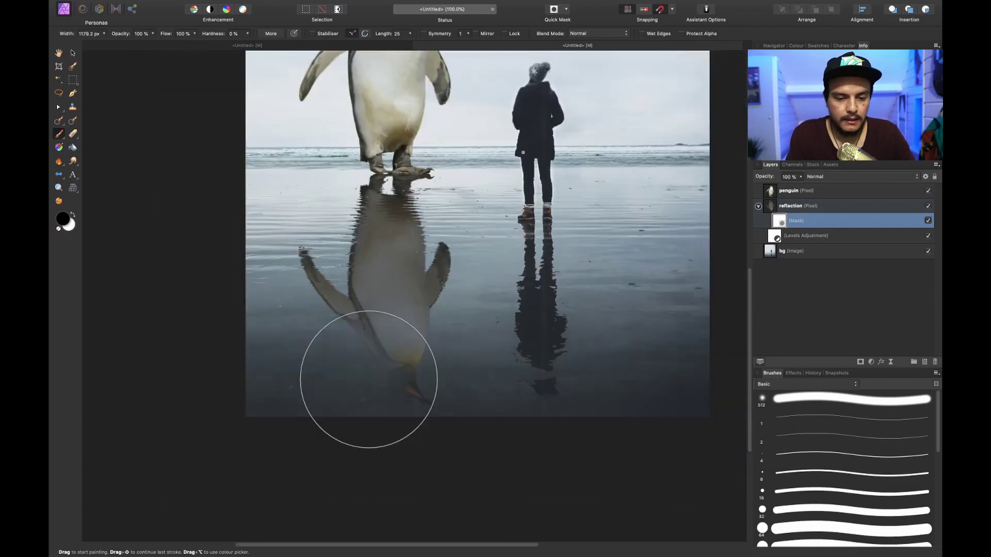
pyautogui.press(']')
pyautogui.press(']')
pyautogui.press(']')
pyautogui.press(']')
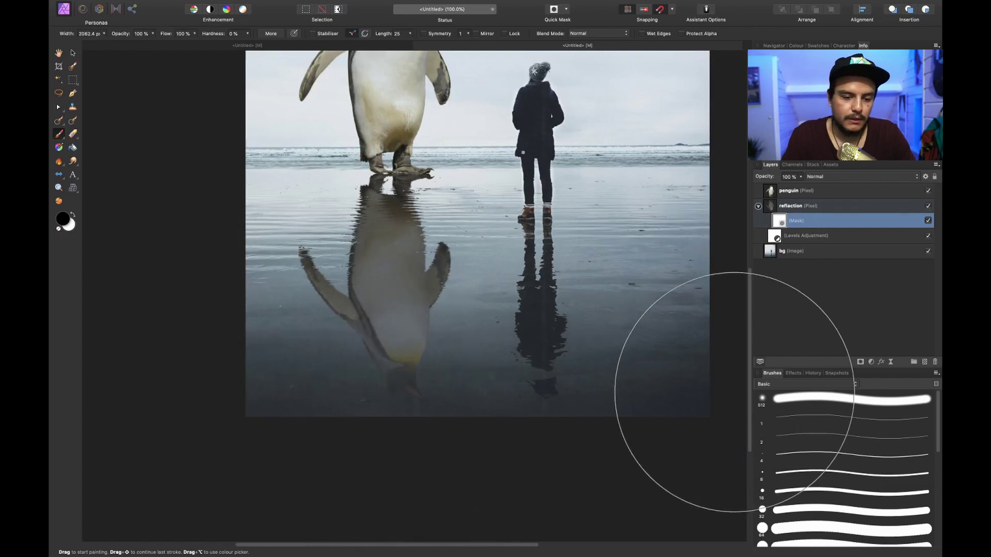
# - Try a stronger fade over the lower part of the reflection, undo it and restore only the first, lighter fade
pyautogui.moveTo(408, 350); pyautogui.dragTo(391, 426)
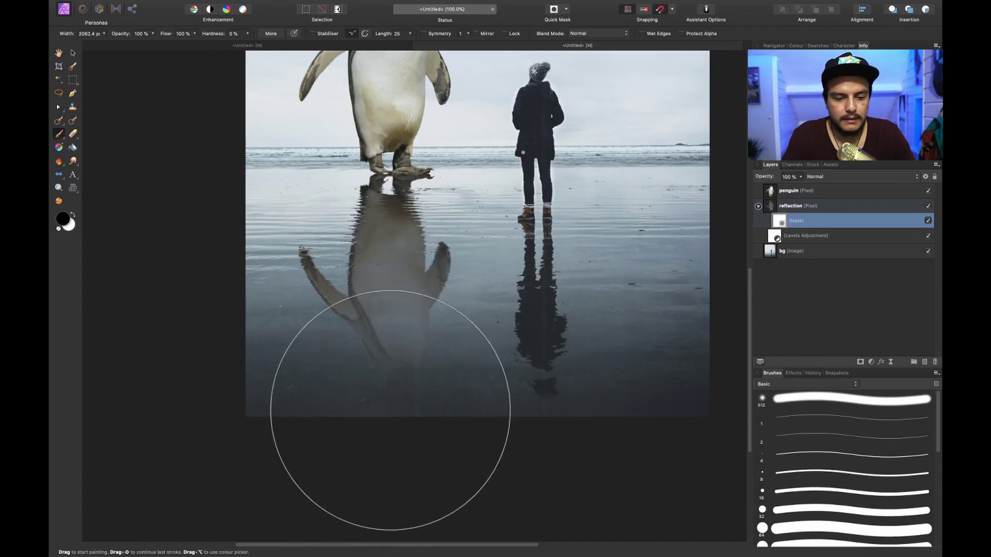
pyautogui.press('super+z')
pyautogui.press('super+z')
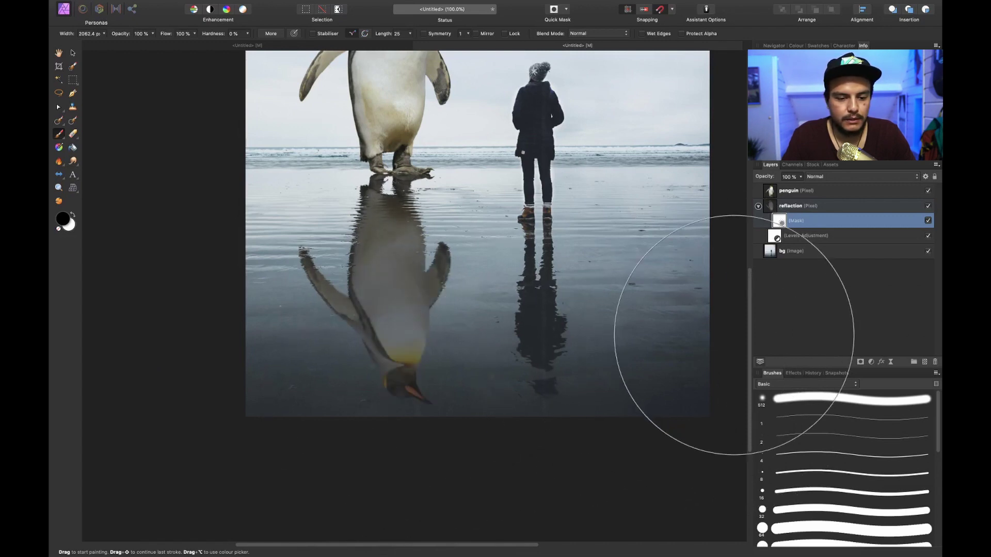
pyautogui.press('super+shift+z')
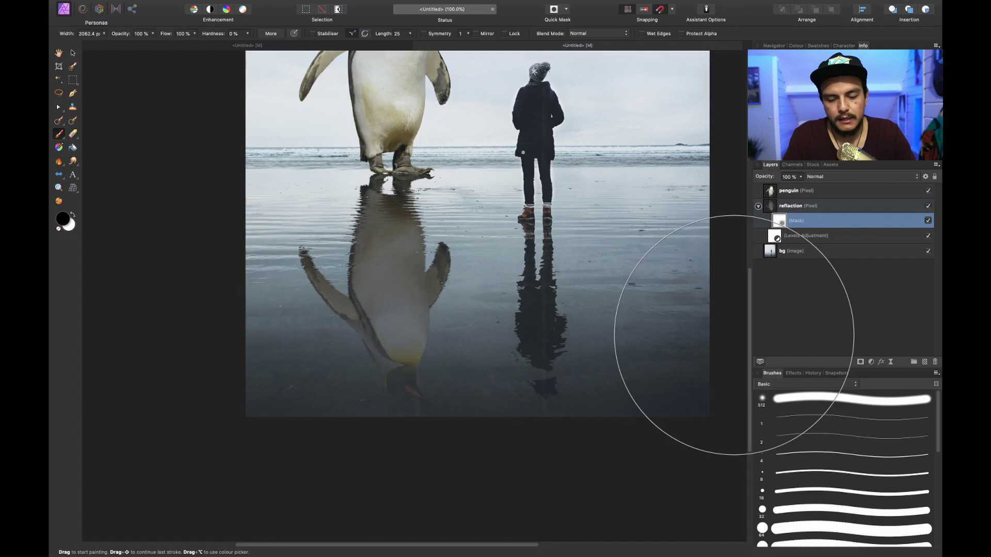
# - Add an HSL adjustment above the reflection's Levels adjustment, with a saturation shift of -35% and a luminosity shift of -24%
pyautogui.press('super+0')
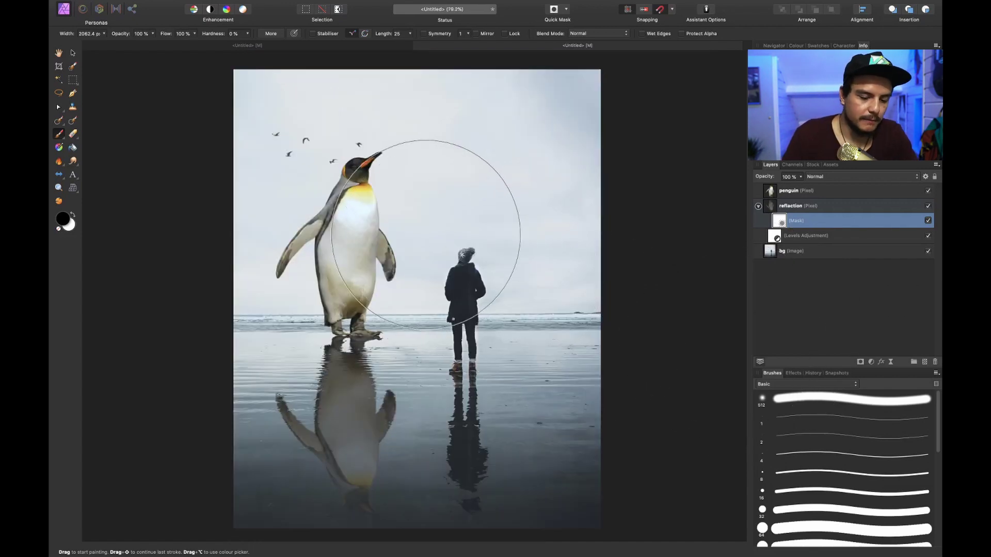
pyautogui.press('v')
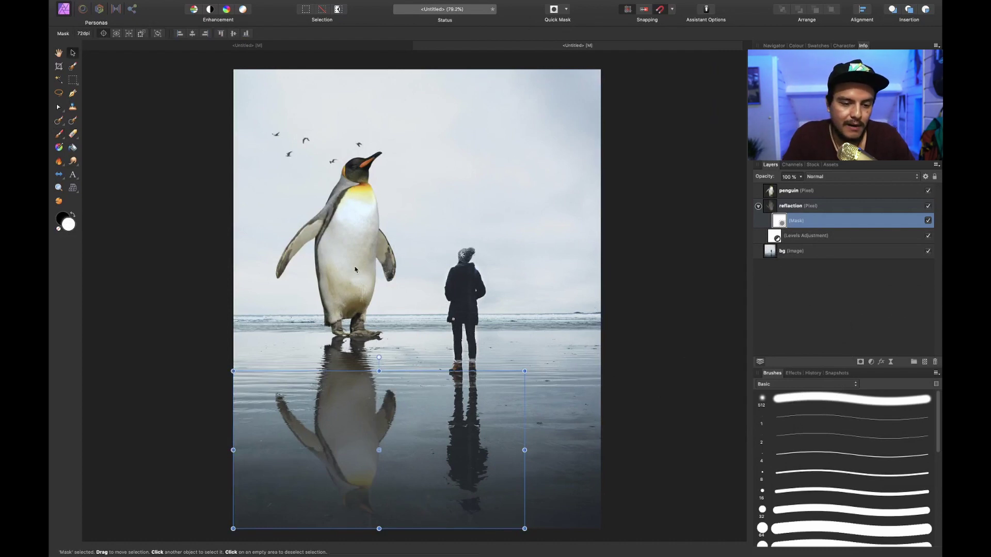
pyautogui.click(811, 238)
pyautogui.click(871, 363)
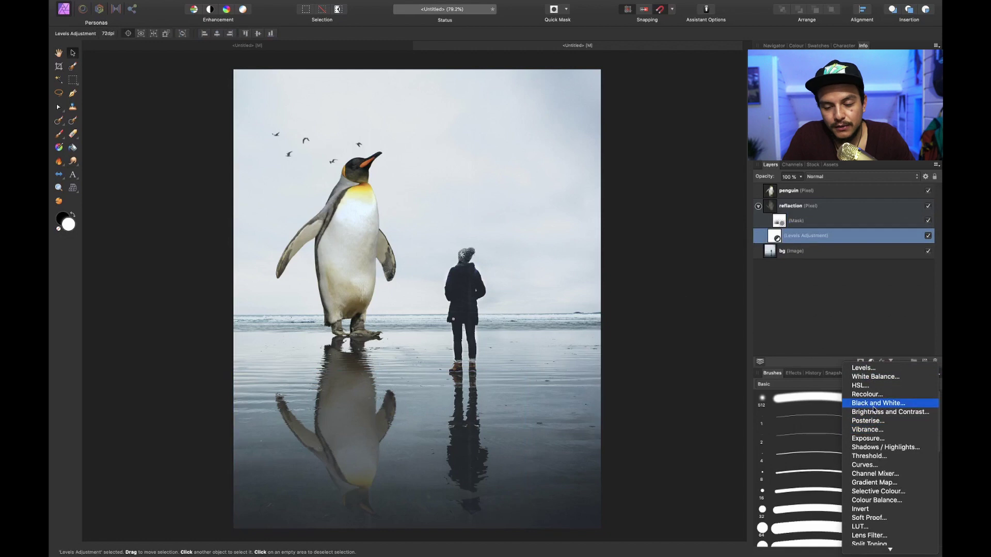
pyautogui.click(867, 386)
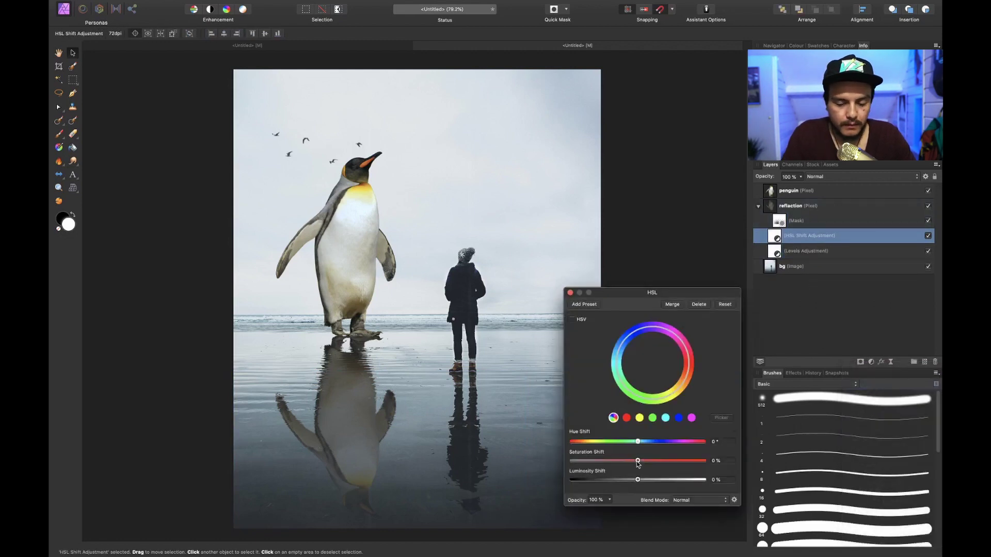
pyautogui.moveTo(638, 463); pyautogui.dragTo(615, 483)
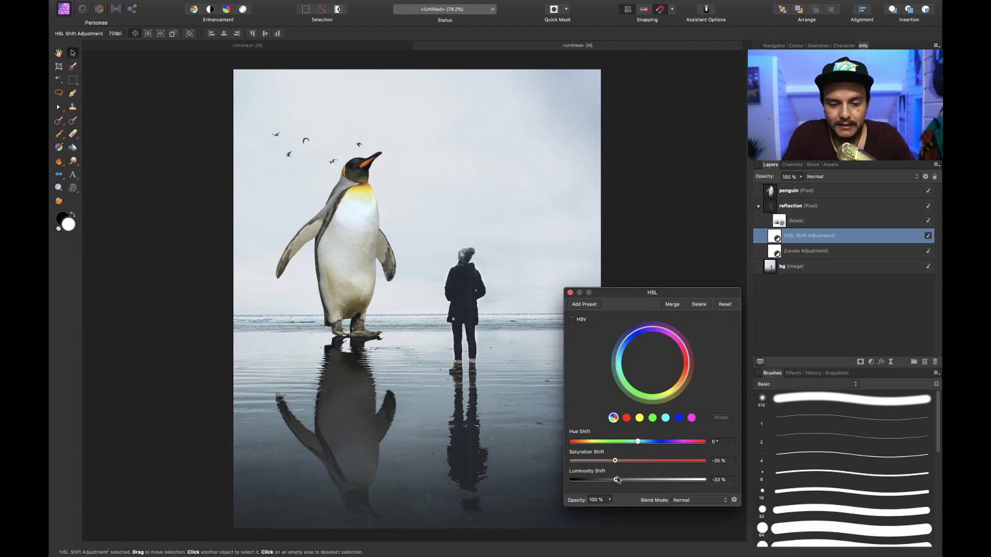
pyautogui.moveTo(612, 481)
pyautogui.mouseDown()
pyautogui.moveTo(601, 482)
pyautogui.moveTo(618, 484)
pyautogui.mouseUp()
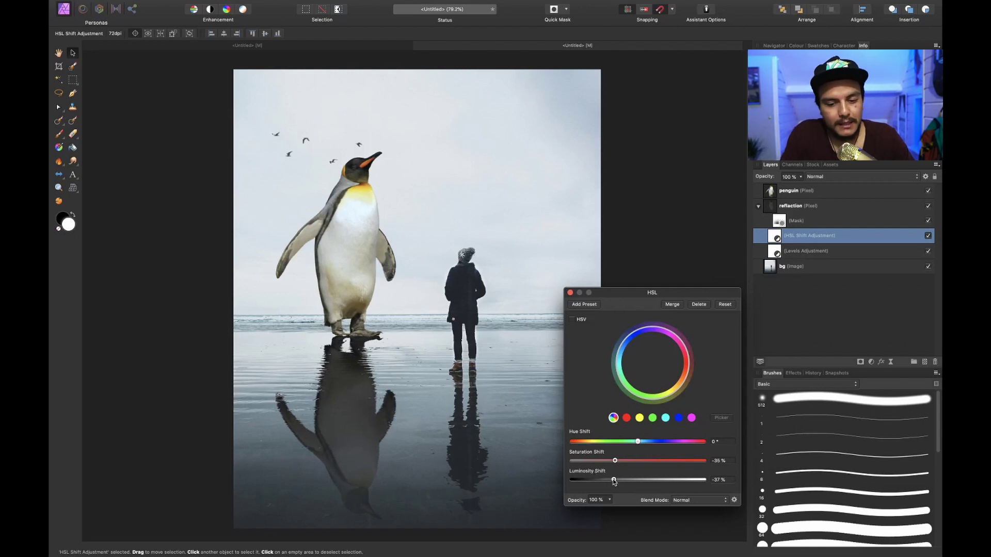
pyautogui.moveTo(616, 481); pyautogui.dragTo(623, 481)
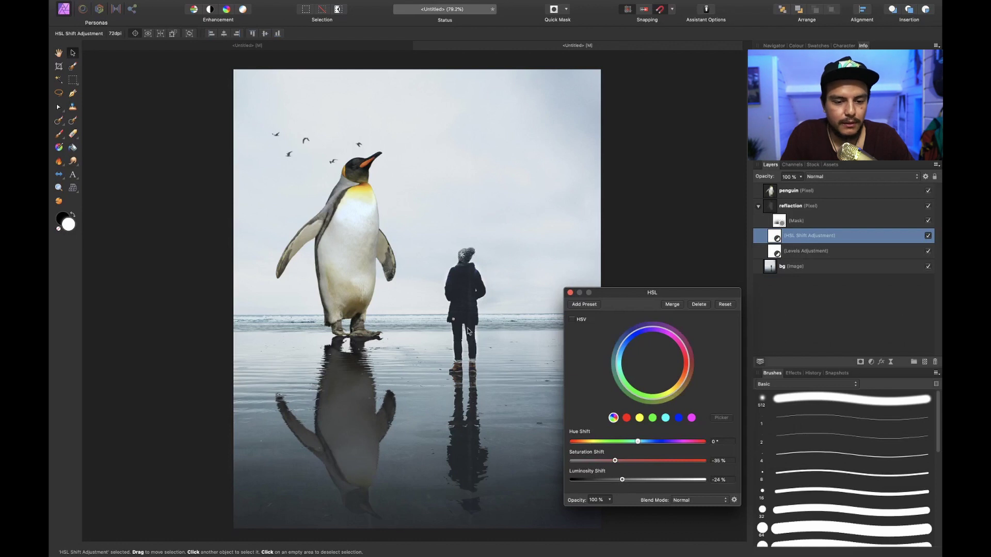
# - Examine the tone and darkness of the penguin and its reflection against the person and their reflection
pyautogui.scroll(5, 458, 312)
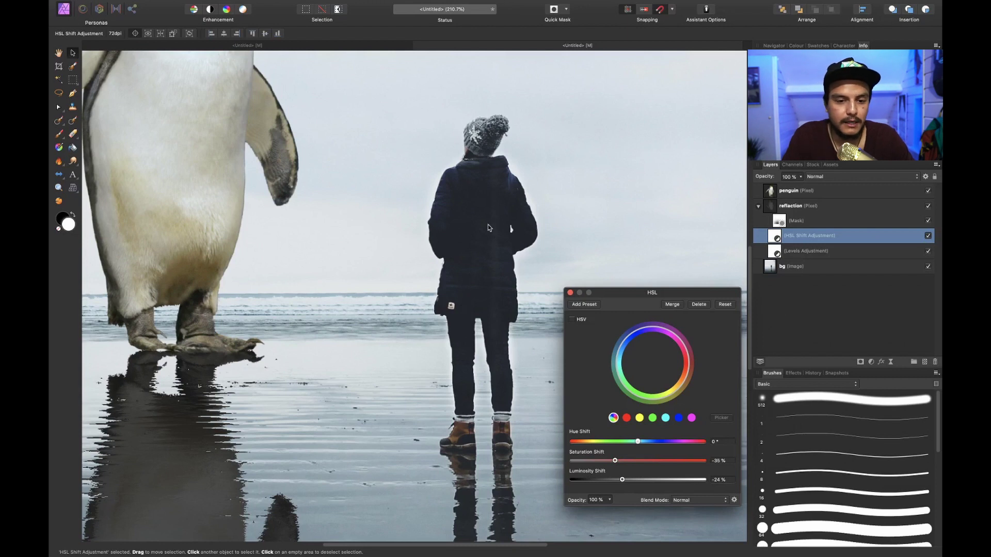
pyautogui.hscroll(-5, 383, 236)
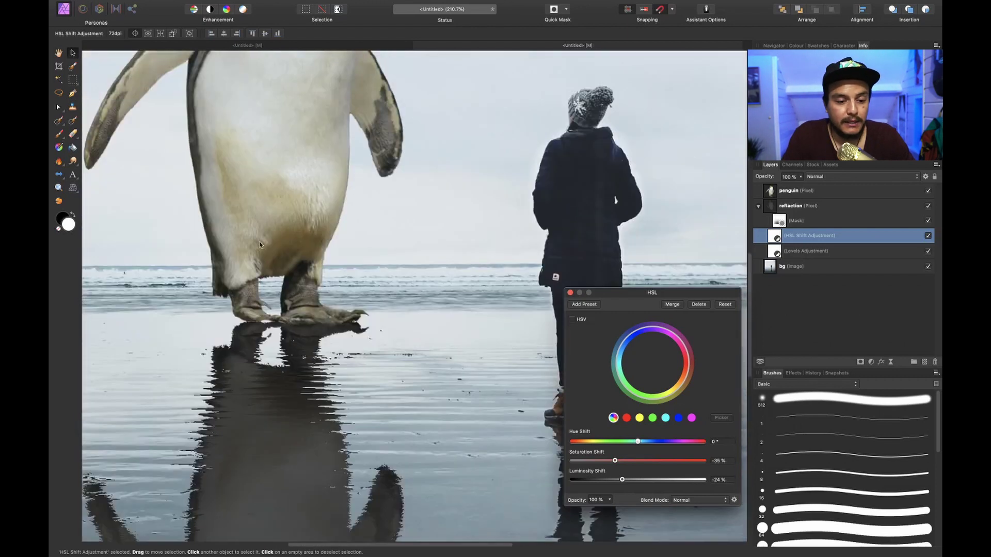
pyautogui.scroll(-10, 270, 301)
pyautogui.hscroll(3, 286, 280)
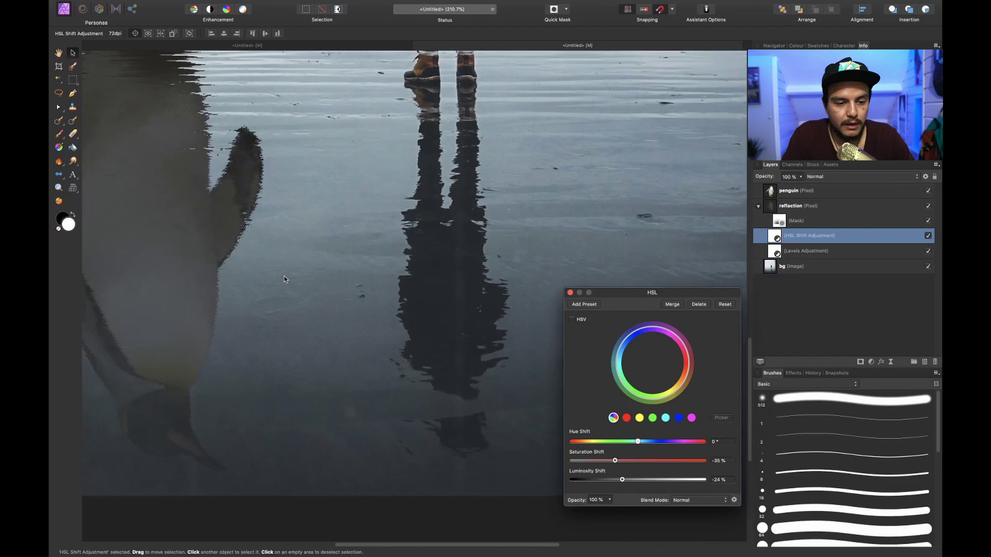
pyautogui.scroll(3, 285, 279)
pyautogui.hscroll(-5, 284, 279)
pyautogui.scroll(-5, 285, 279)
pyautogui.hscroll(6, 284, 279)
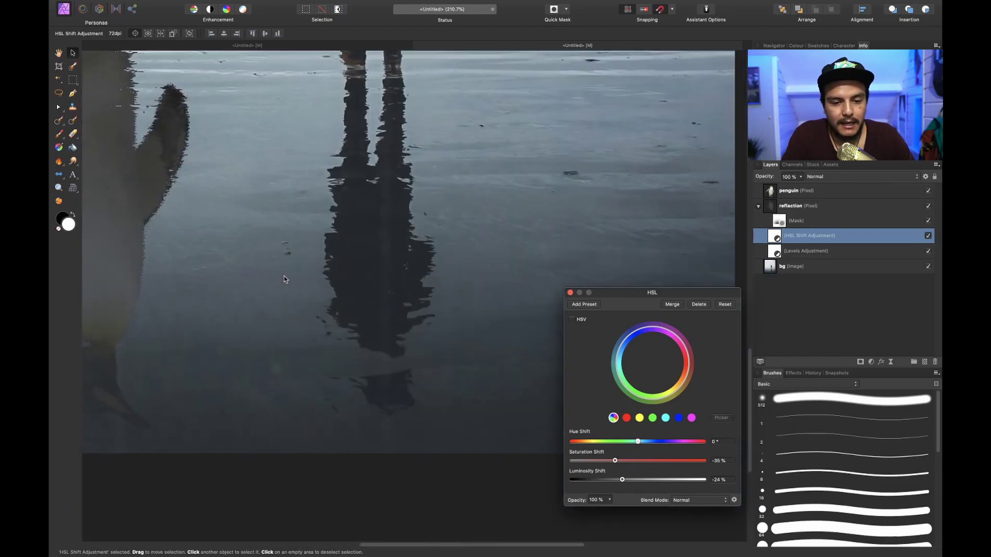
# - Inspect the darkened penguin reflection up close and in the full composition, and close its HSL adjustment settings
pyautogui.hscroll(-3, 284, 279)
pyautogui.hscroll(-4, 284, 280)
pyautogui.scroll(1, 284, 279)
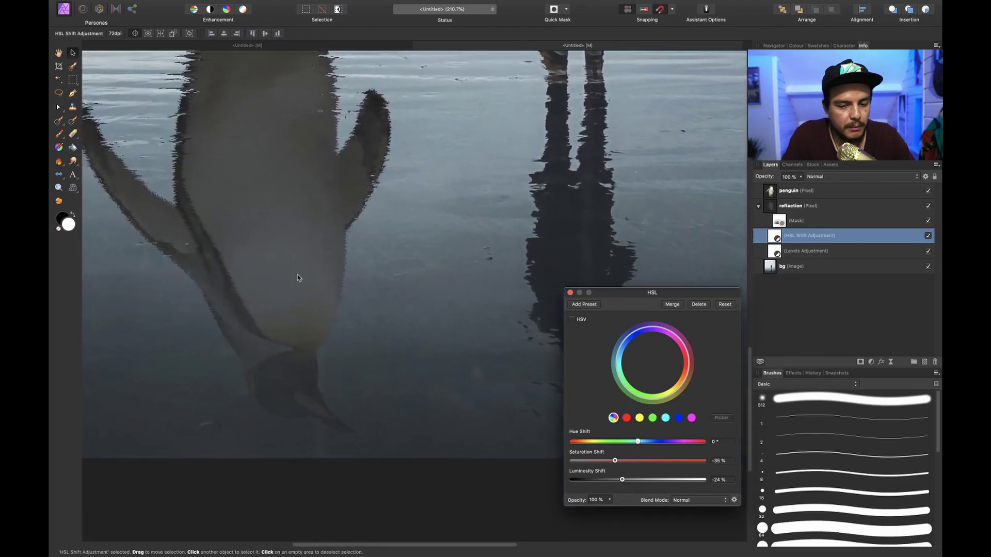
pyautogui.hscroll(-2, 320, 276)
pyautogui.scroll(1, 320, 276)
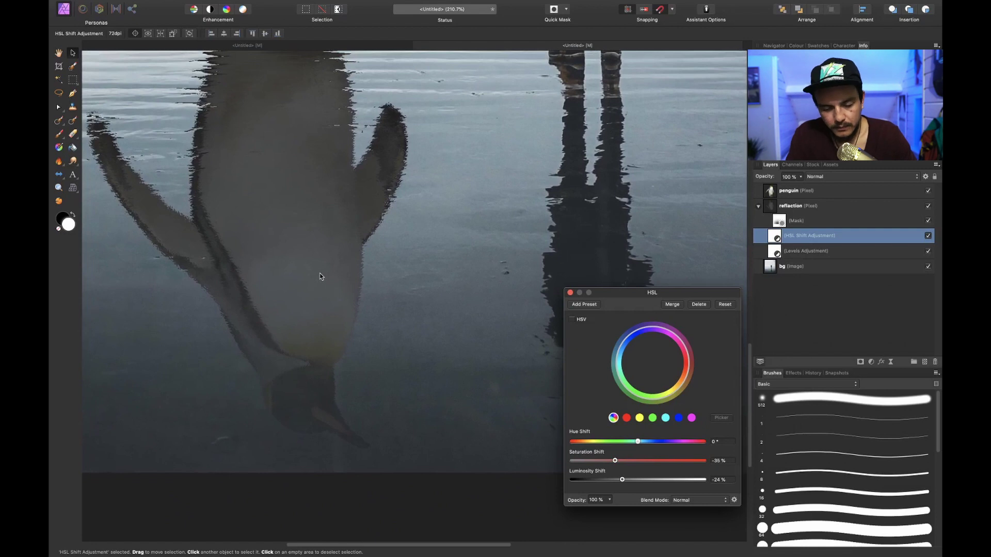
pyautogui.press('super+0')
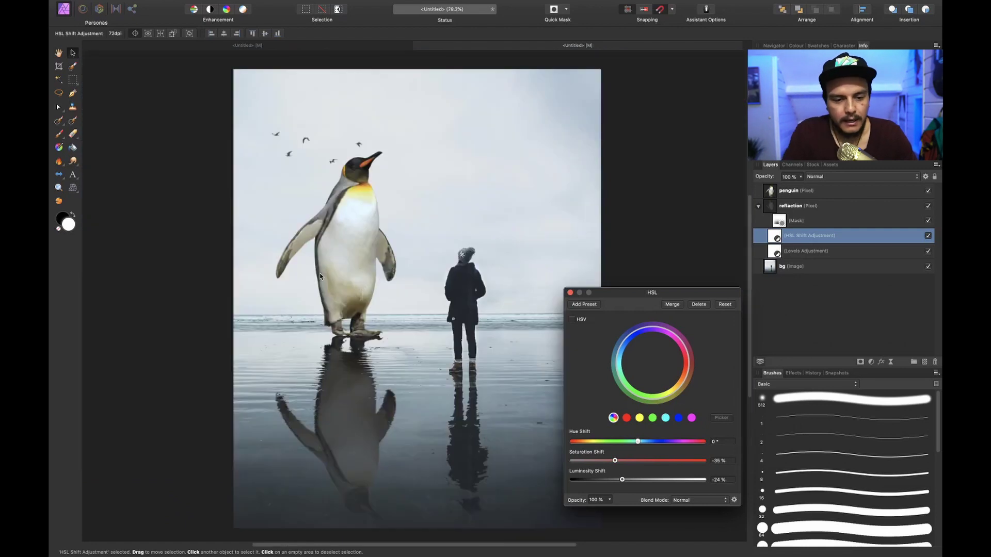
pyautogui.click(570, 292)
pyautogui.click(854, 288)
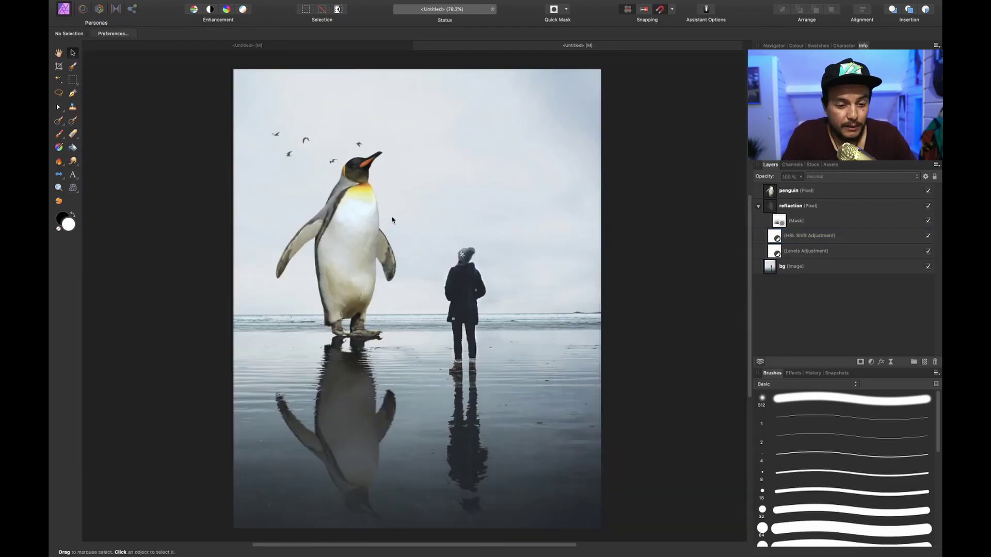
# - Add a Vibrance adjustment nested inside the penguin layer and set its vibrance to -61%
pyautogui.click(799, 194)
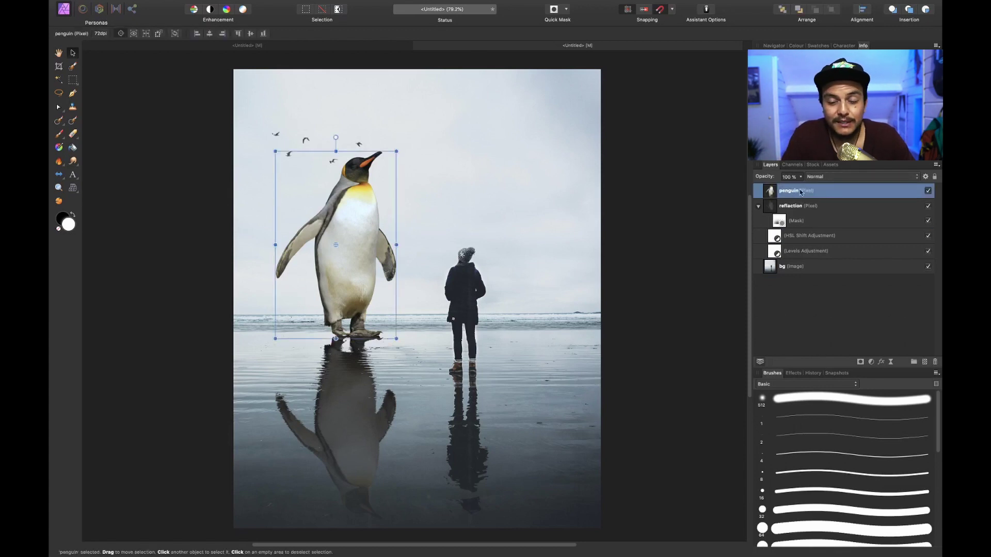
pyautogui.click(870, 361)
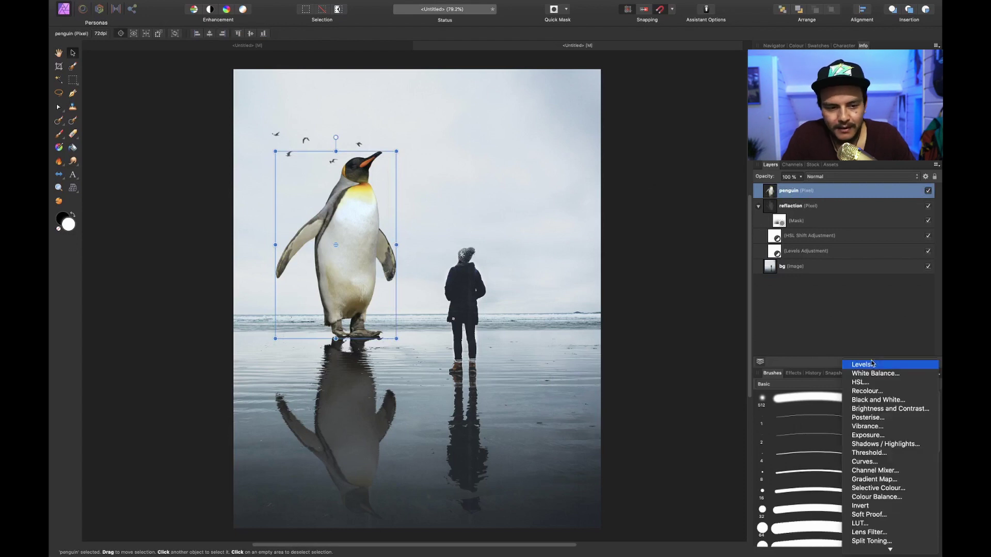
pyautogui.click(872, 426)
pyautogui.moveTo(771, 192); pyautogui.dragTo(795, 214)
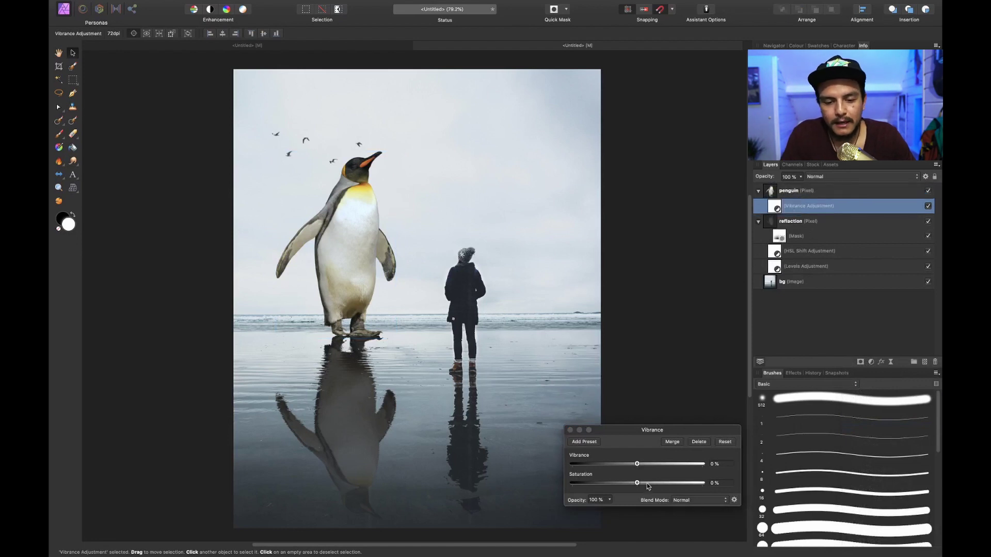
pyautogui.moveTo(638, 467); pyautogui.dragTo(598, 465)
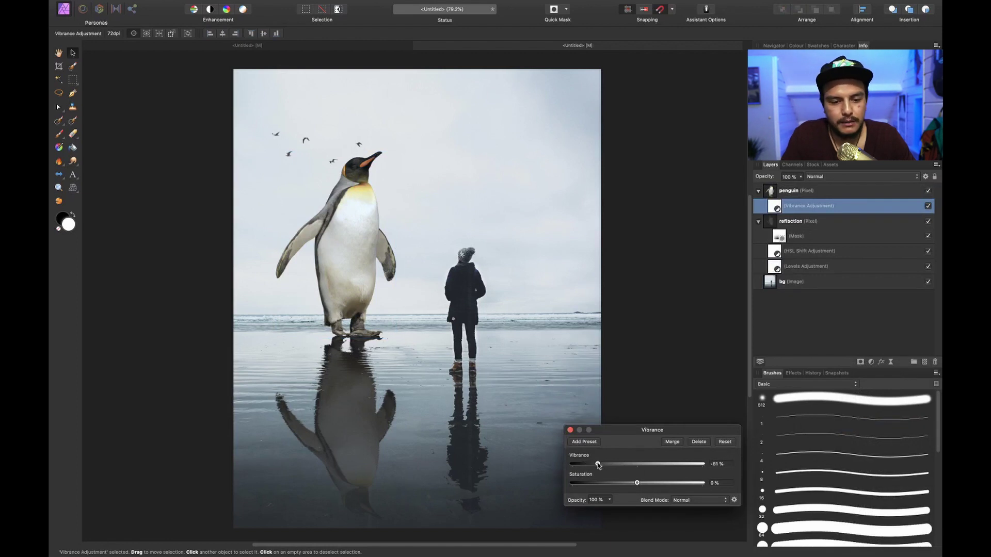
pyautogui.click(570, 430)
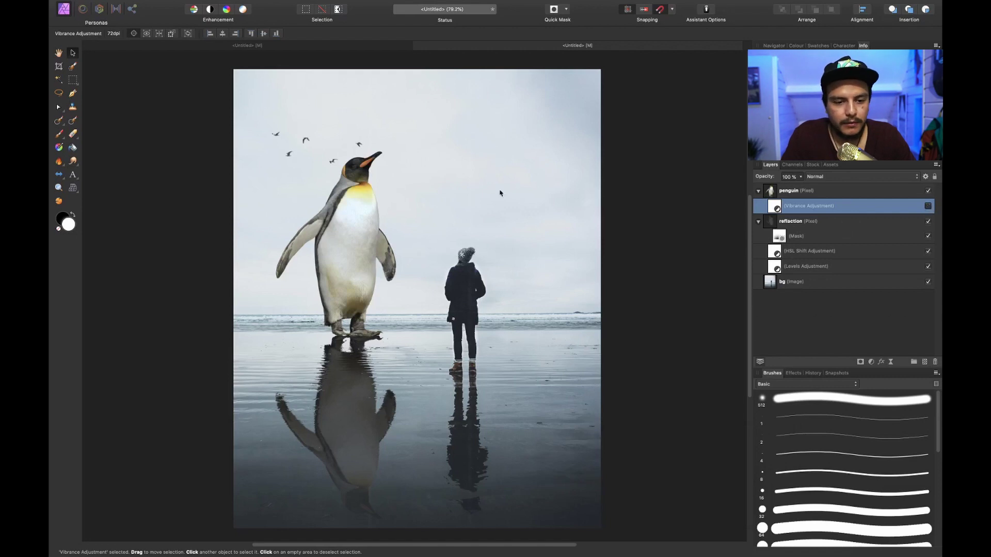
# - Compare the penguin with and without its Vibrance adjustment, and set that adjustment's saturation to -28%
pyautogui.scroll(5, 330, 222)
pyautogui.scroll(-3, 431, 223)
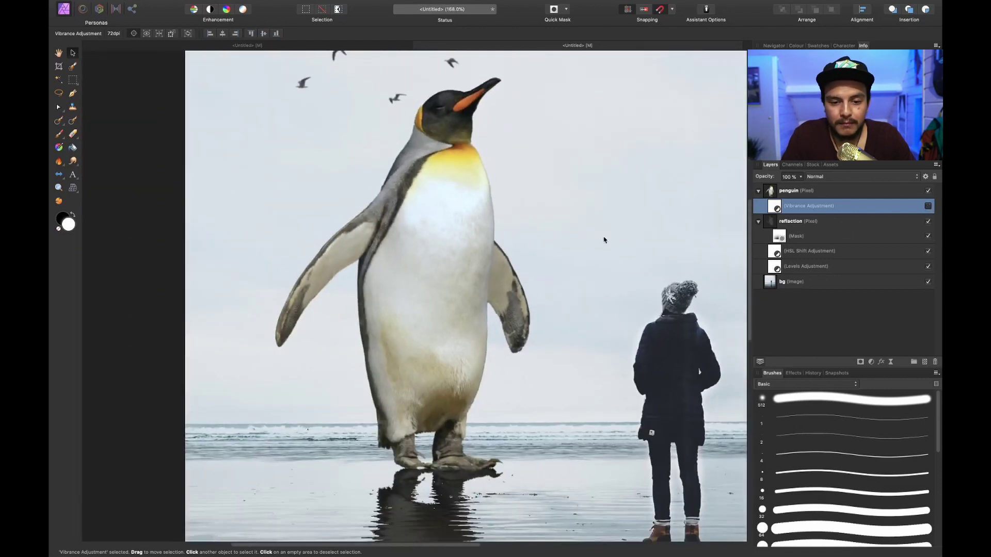
pyautogui.hscroll(2, 851, 223)
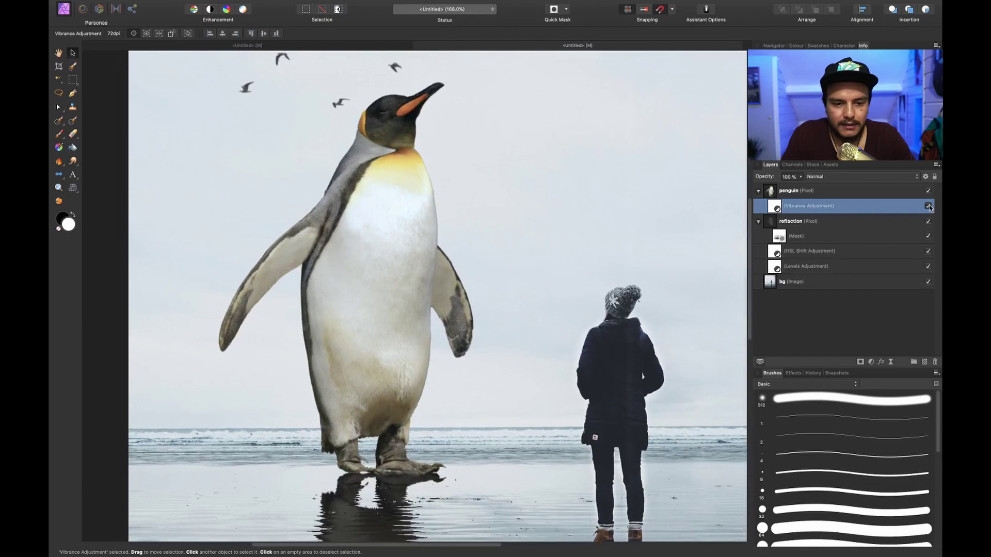
pyautogui.doubleClick(767, 207)
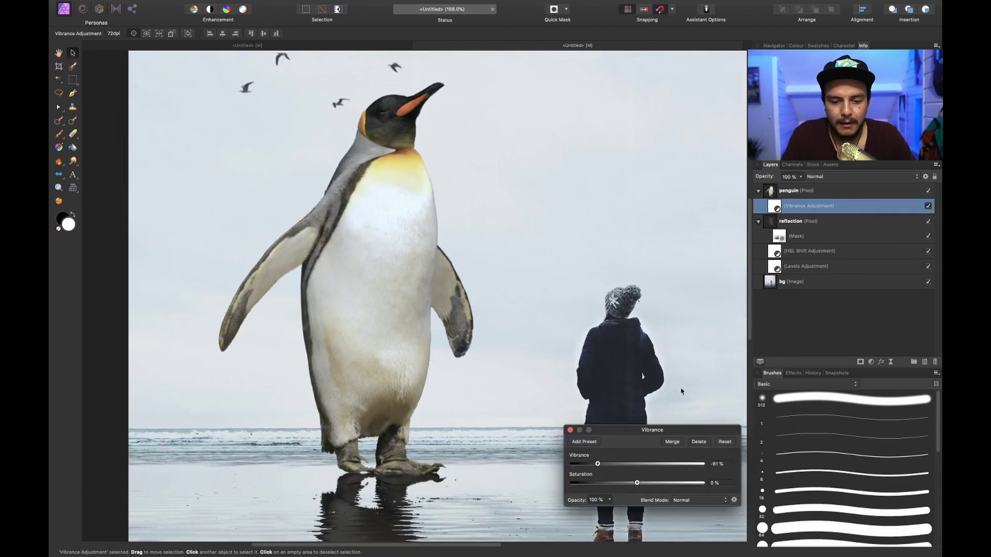
pyautogui.moveTo(637, 483)
pyautogui.mouseDown()
pyautogui.moveTo(591, 486)
pyautogui.moveTo(619, 490)
pyautogui.mouseUp()
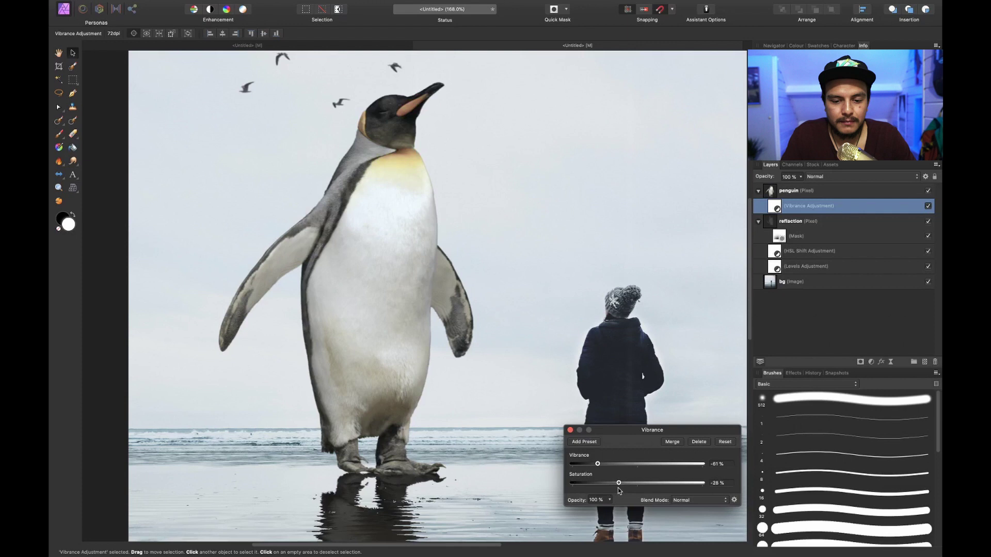
pyautogui.press('super+0')
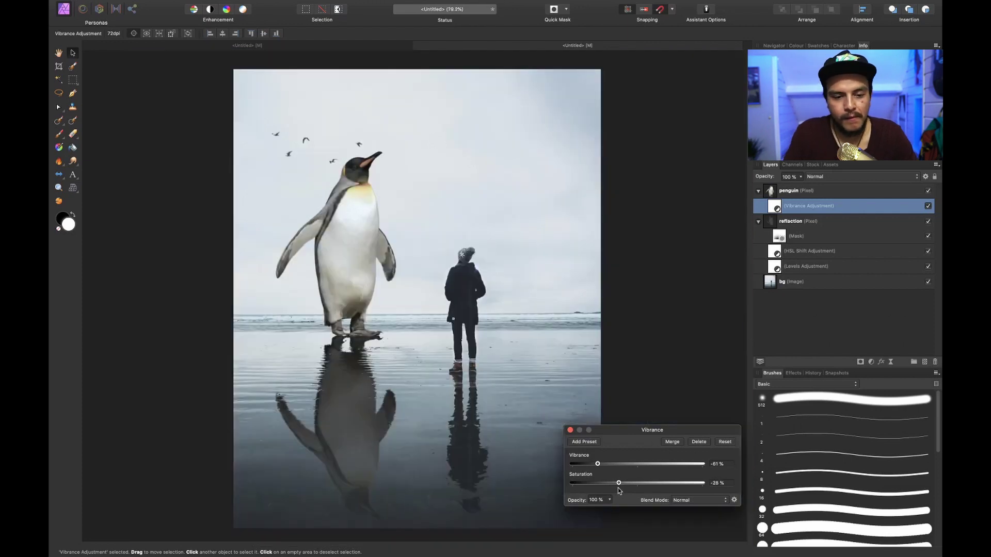
pyautogui.click(915, 325)
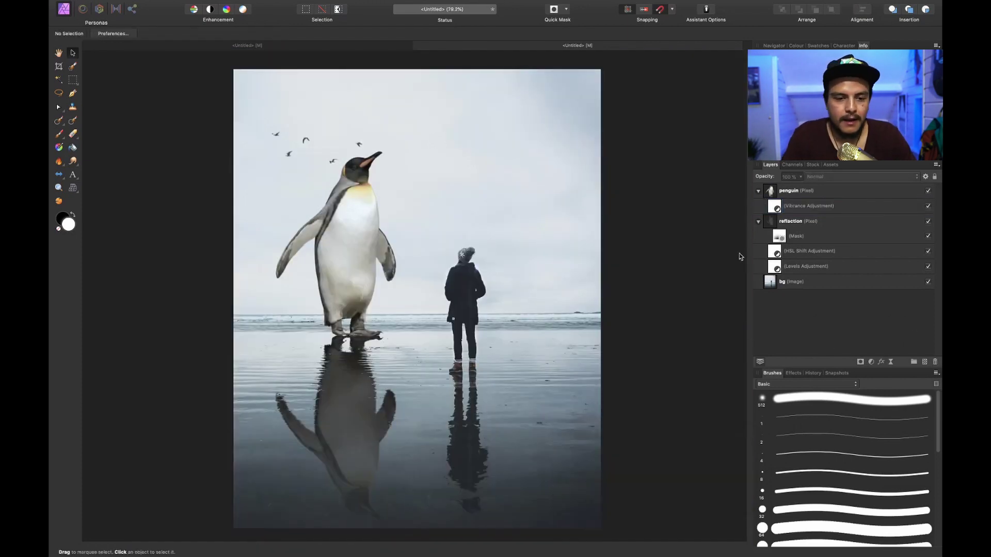